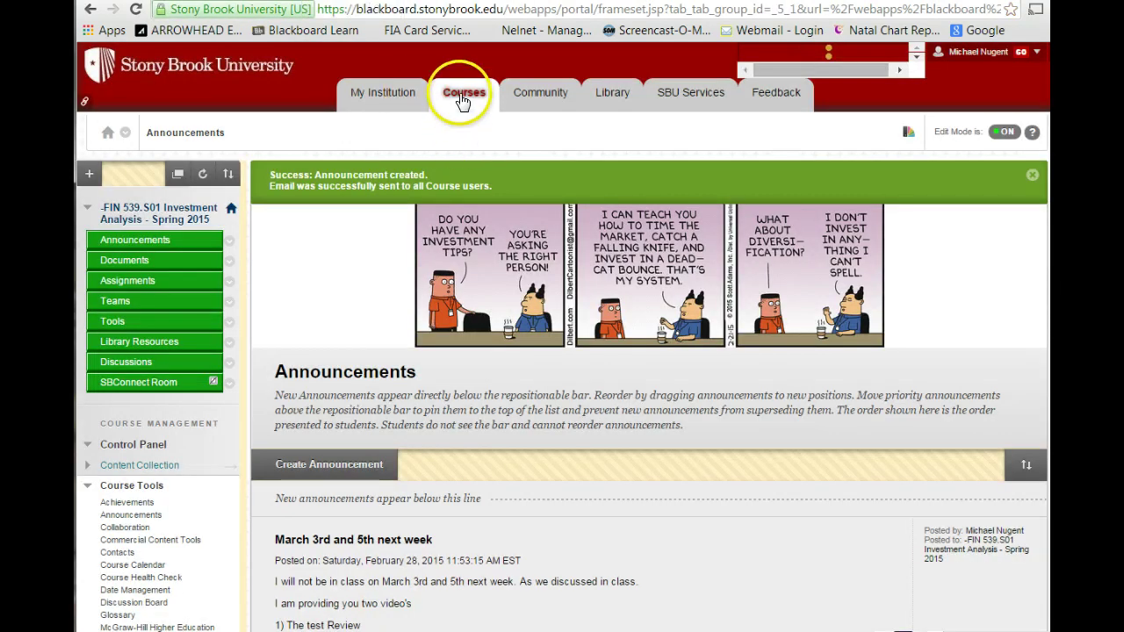
Open the FIN 539.S01 Investment Analysis - Spring 2015 course and look through its Assignments and Documents areas.
left_click(464, 94)
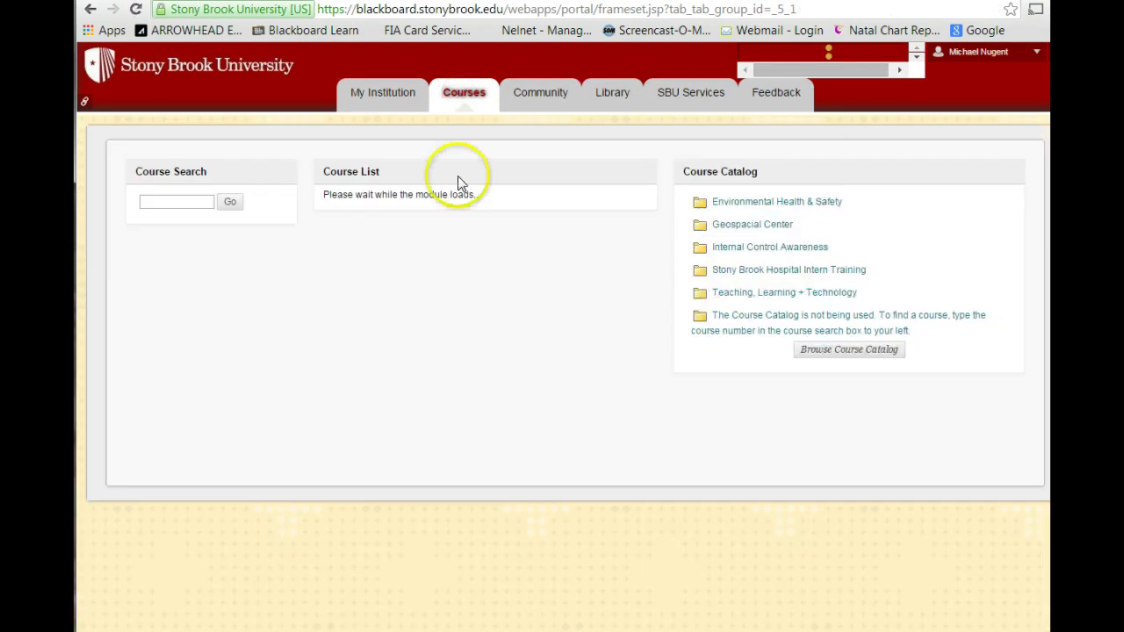
left_click(349, 275)
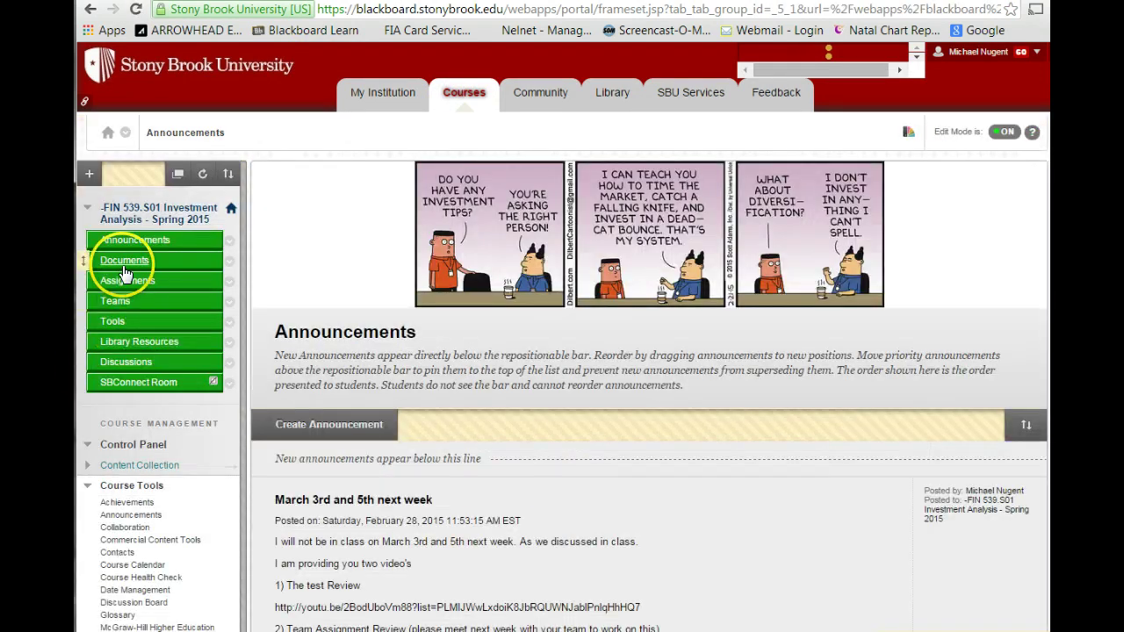
left_click(124, 269)
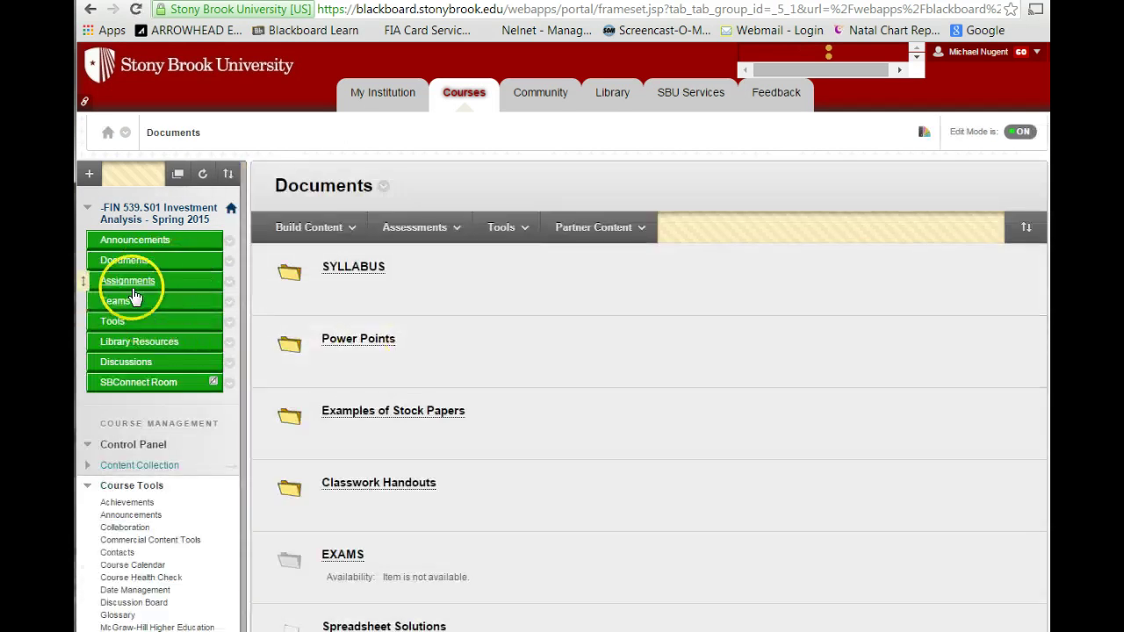
left_click(128, 282)
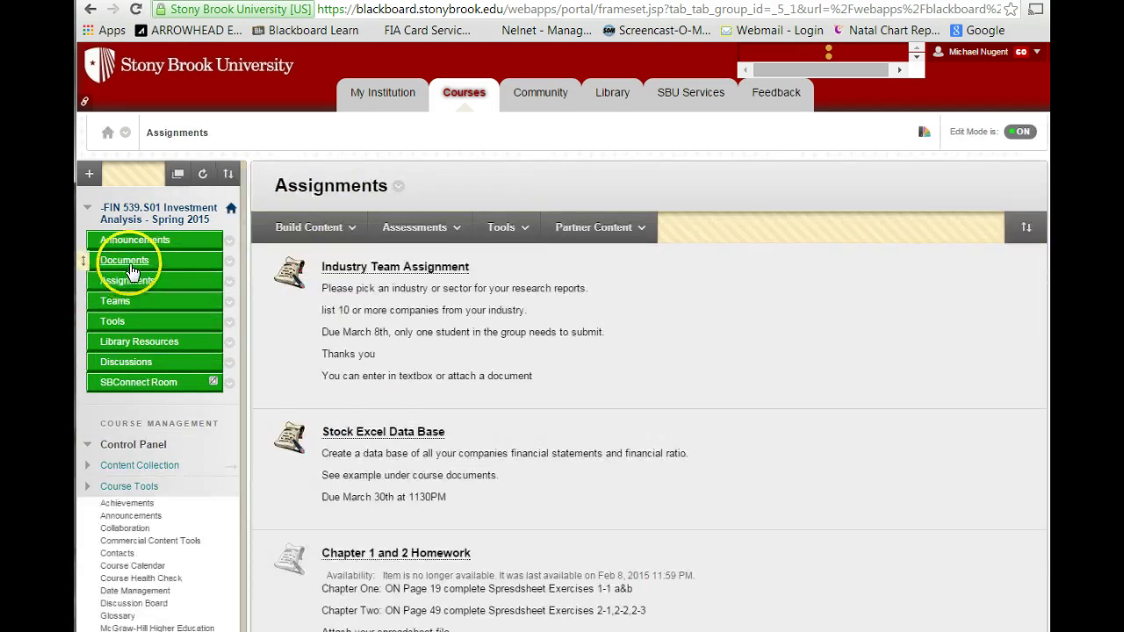
left_click(132, 264)
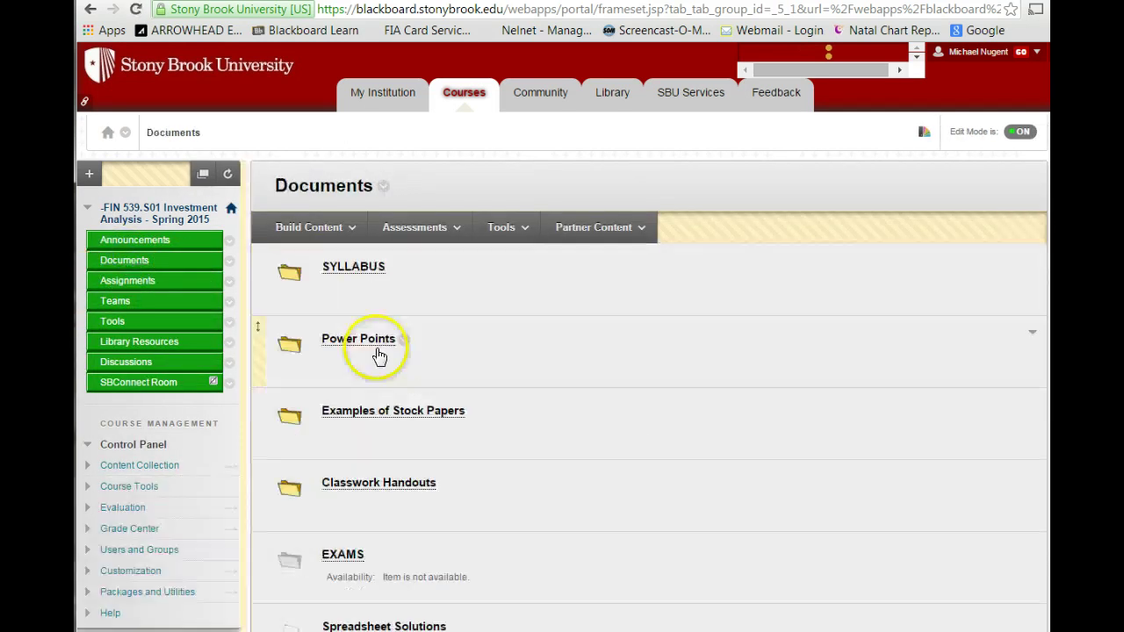
Open Chapter 1 Investments.ppt from the Power Points folder.
left_click(339, 338)
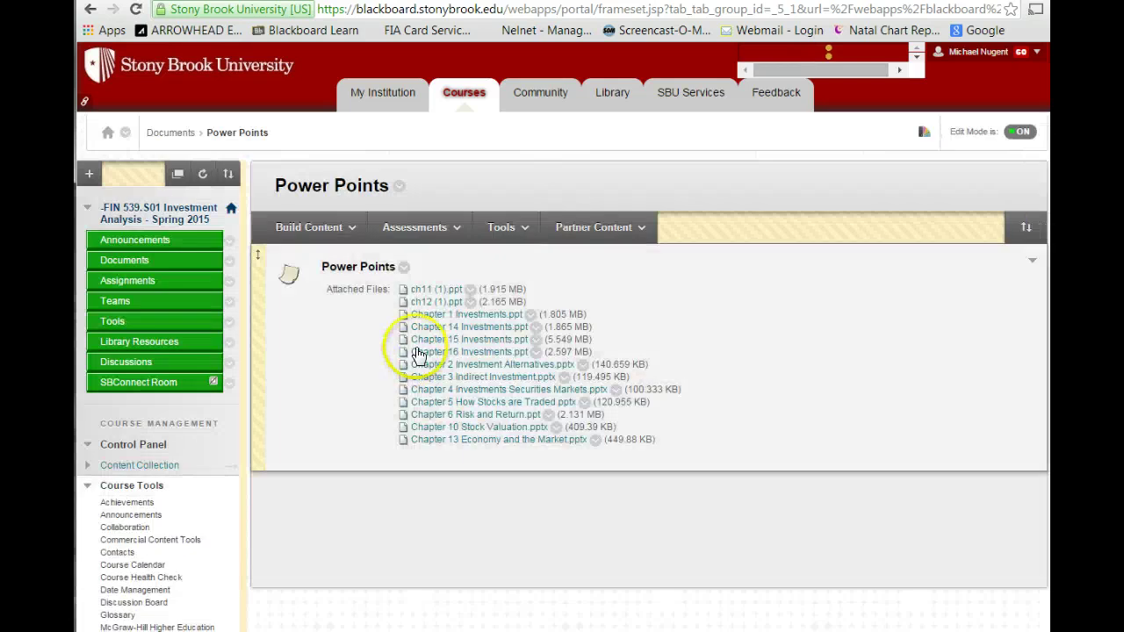
left_click(423, 315)
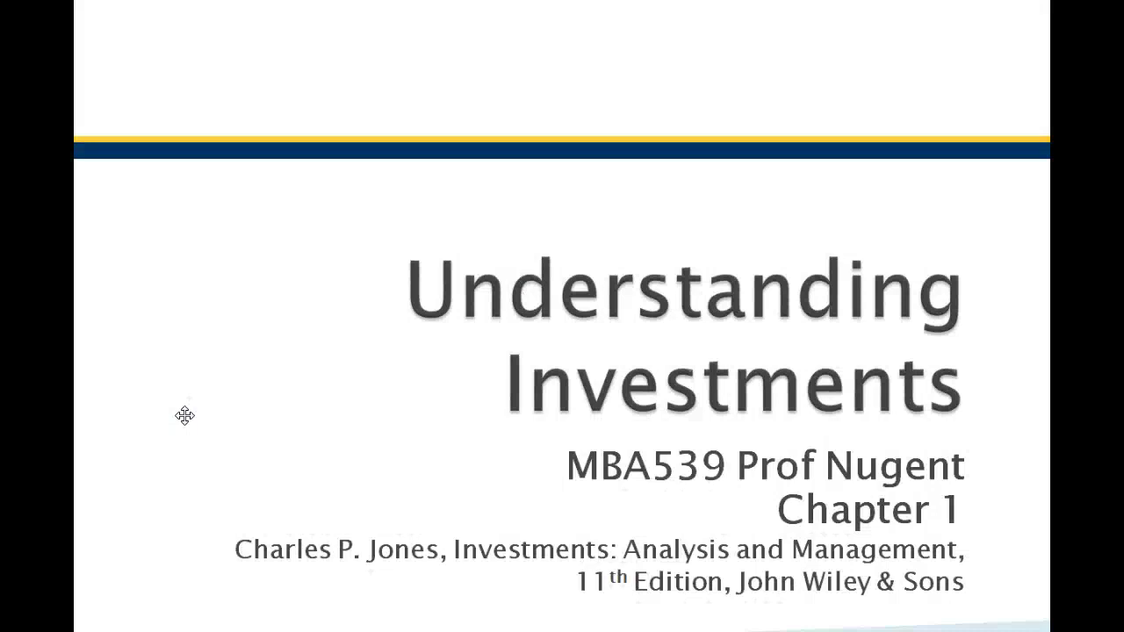
left_click(201, 303)
left_click(292, 290)
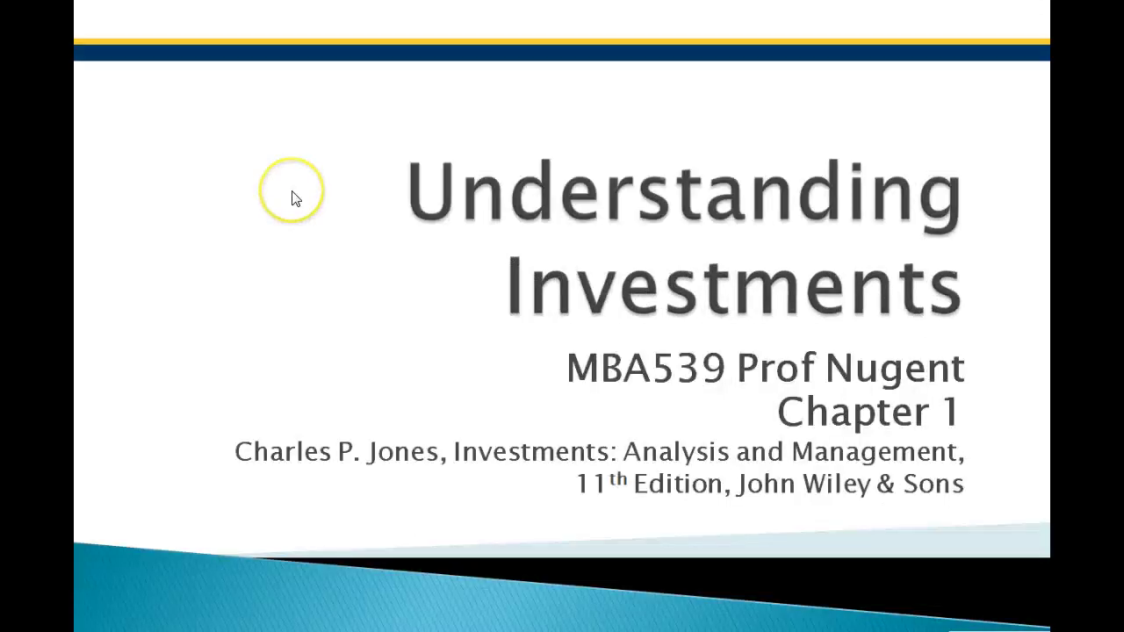
Advance the presentation to the "Why Study Investments?" slide.
left_click(295, 197)
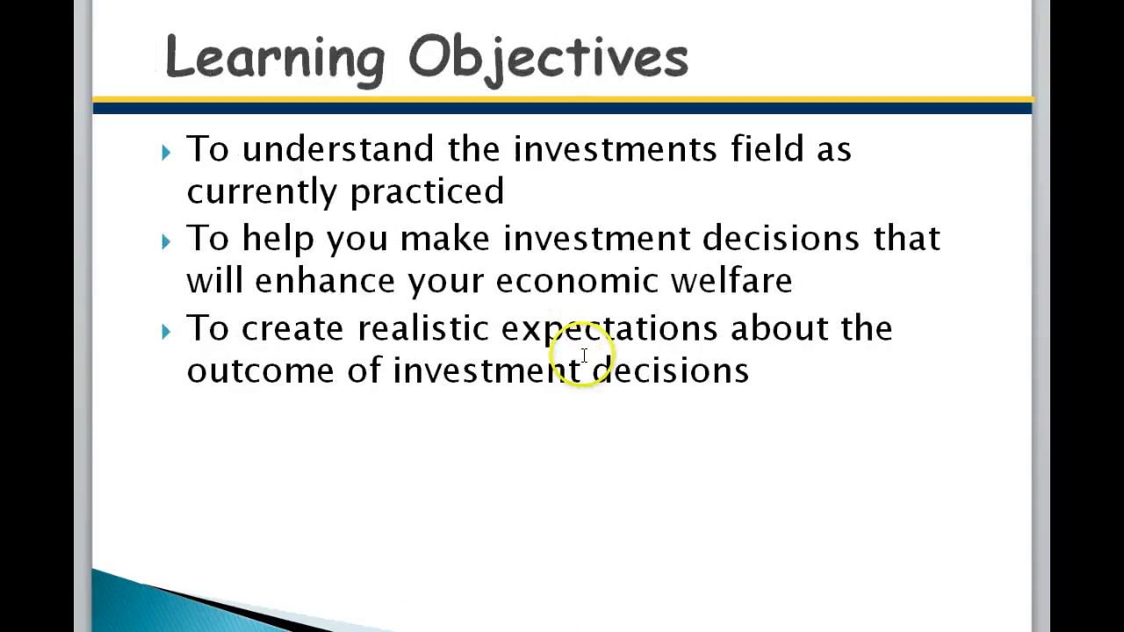
key("Page_Down")
key("Page_Down")
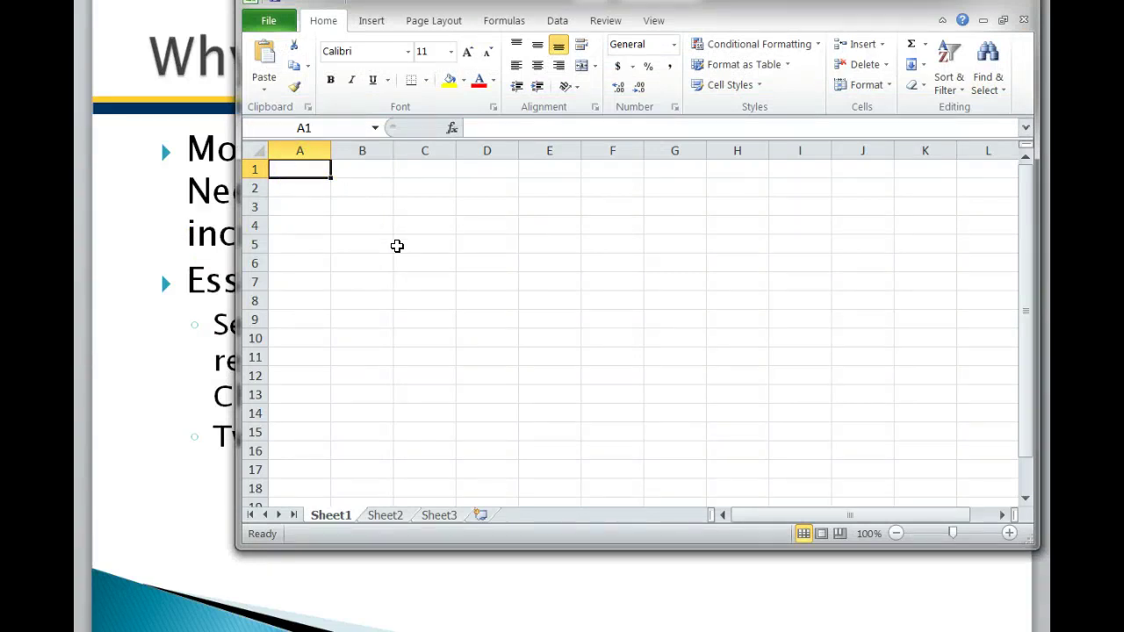
Switch to Excel and enter 23330 in cell A1 and 525 in cell A2 of the blank sheet.
left_click(1010, 534)
left_click(1010, 534)
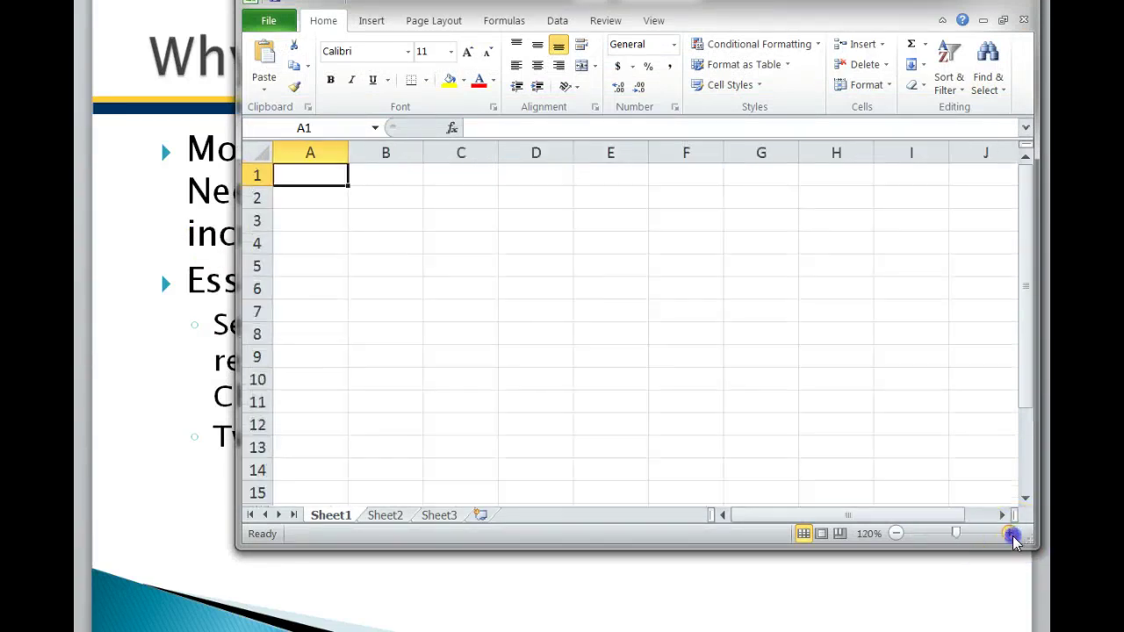
left_click(1010, 533)
type("23330")
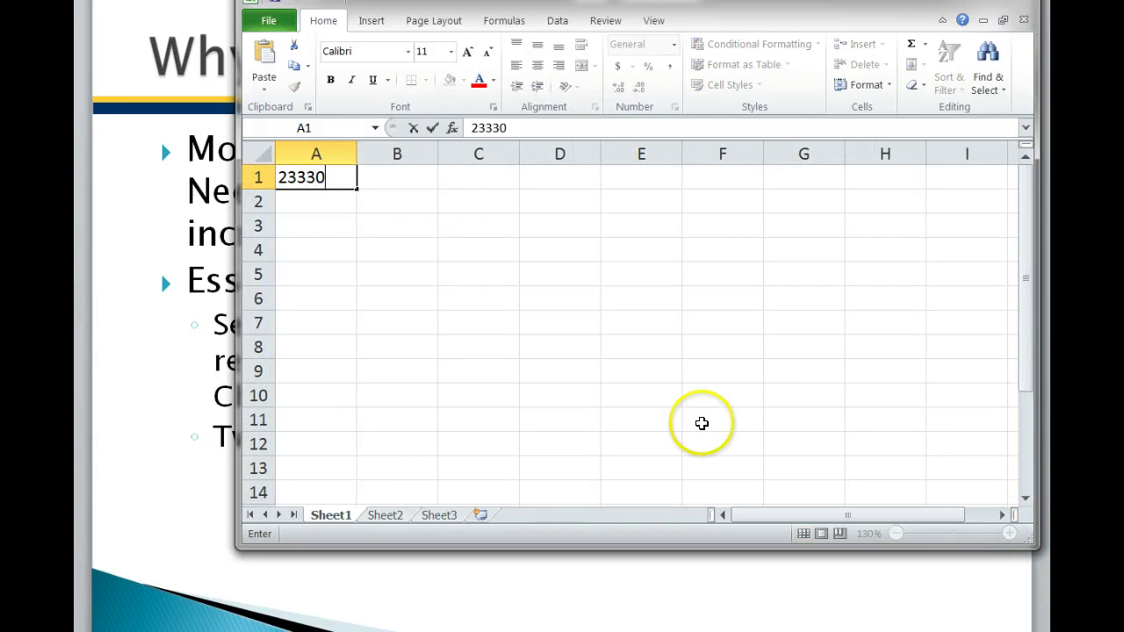
key("Return")
type("525")
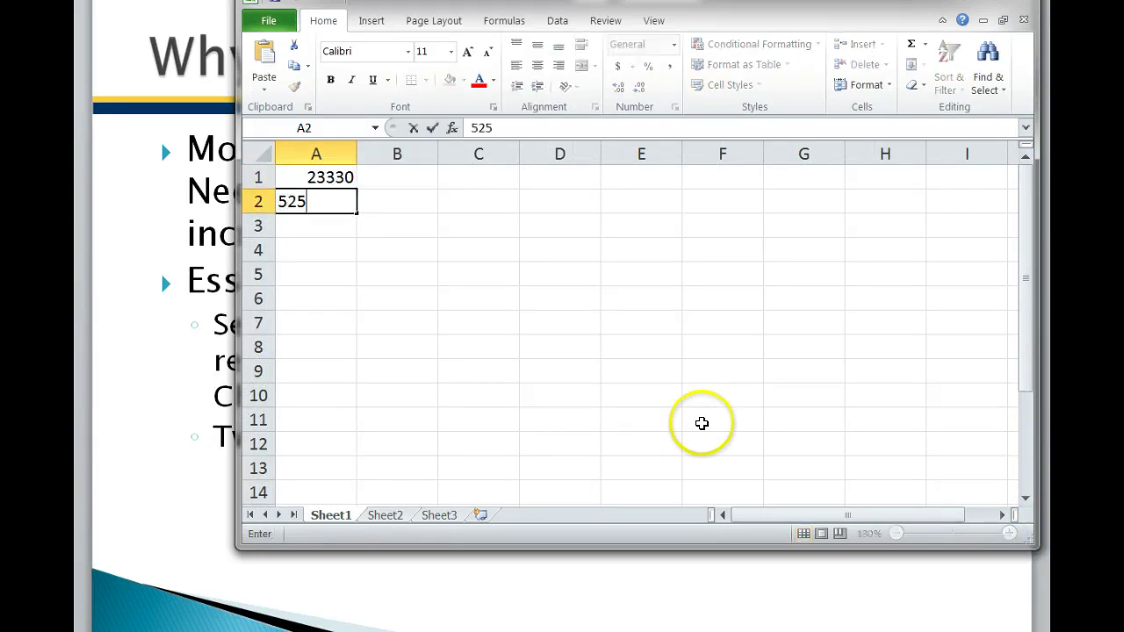
key("Return")
Enter the formula +A1+A2 in cell A3 to add the two numbers.
type("+")
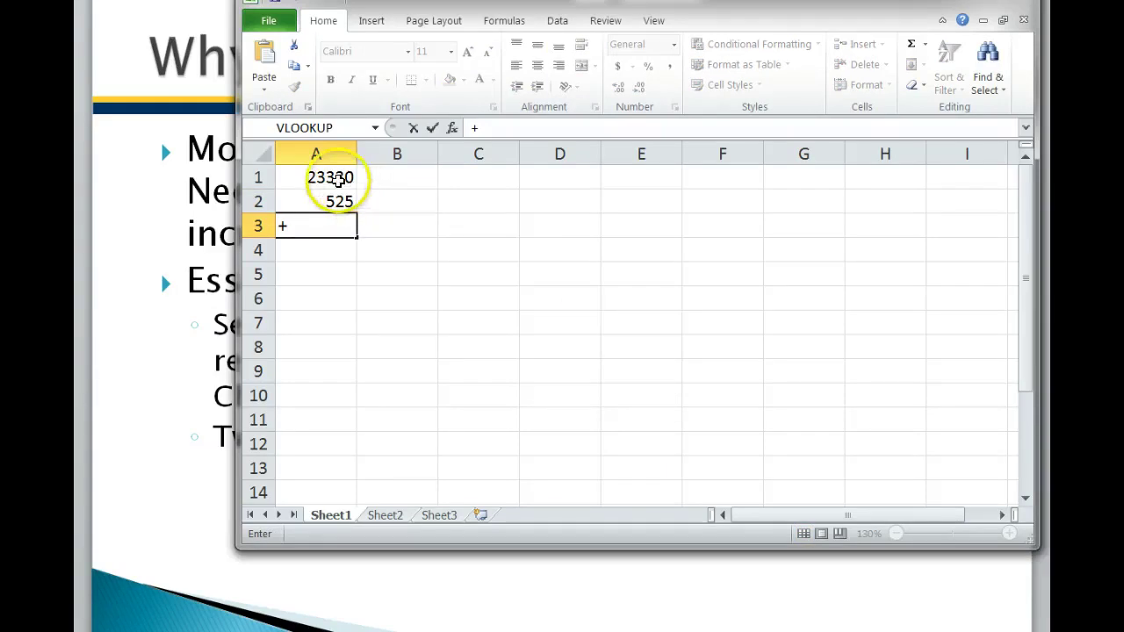
left_click(331, 178)
type("+")
left_click(334, 202)
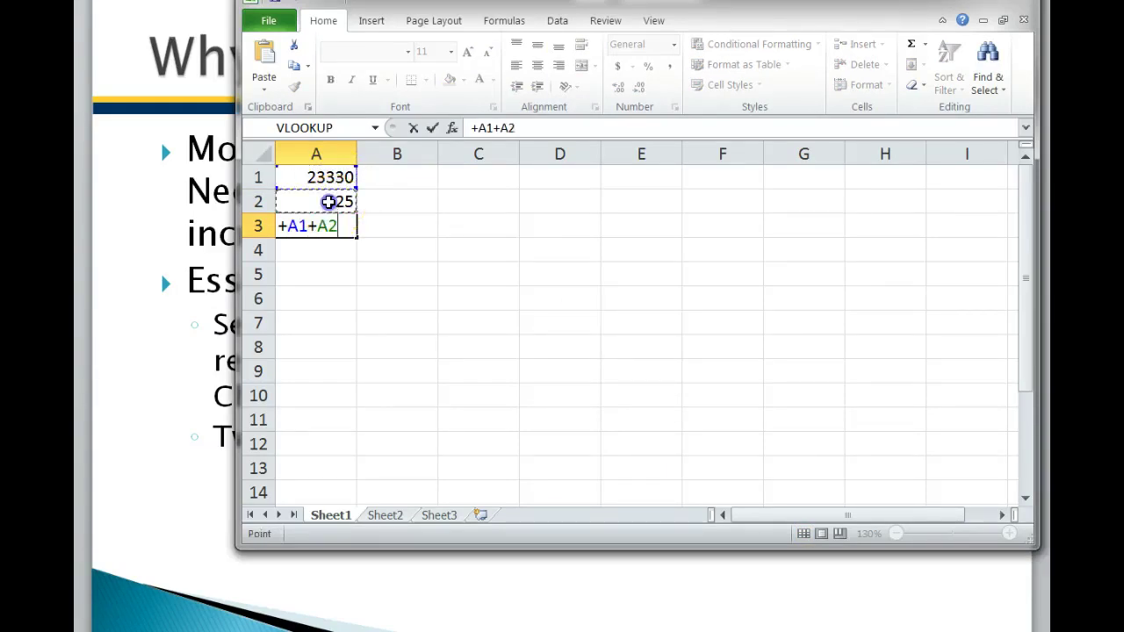
key("Return")
left_click(329, 226)
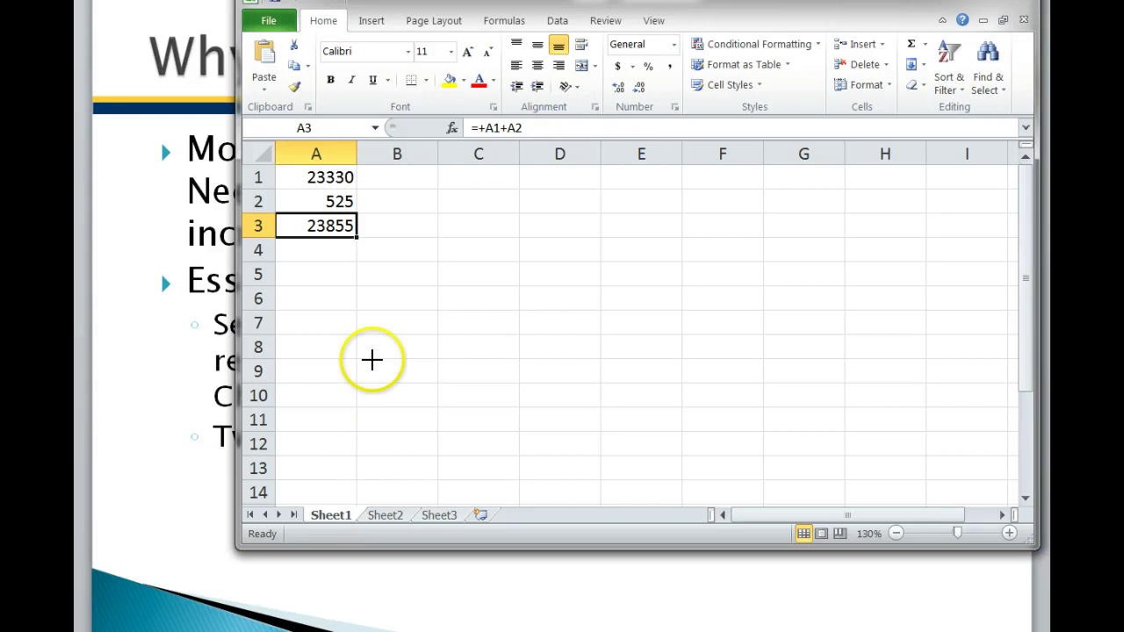
Handwrite "23330 + 525 = 23855" in red over the empty worksheet cells and clear the ink.
mouse_move(477, 201)
left_mouse_down()
mouse_move(512, 208)
mouse_move(484, 231)
mouse_move(530, 239)
mouse_move(557, 213)
mouse_move(567, 231)
mouse_move(542, 236)
left_mouse_up()
mouse_move(569, 200)
left_mouse_down()
mouse_move(590, 216)
mouse_move(580, 240)
left_mouse_up()
mouse_move(617, 203)
left_mouse_down()
mouse_move(645, 209)
mouse_move(620, 204)
left_mouse_up()
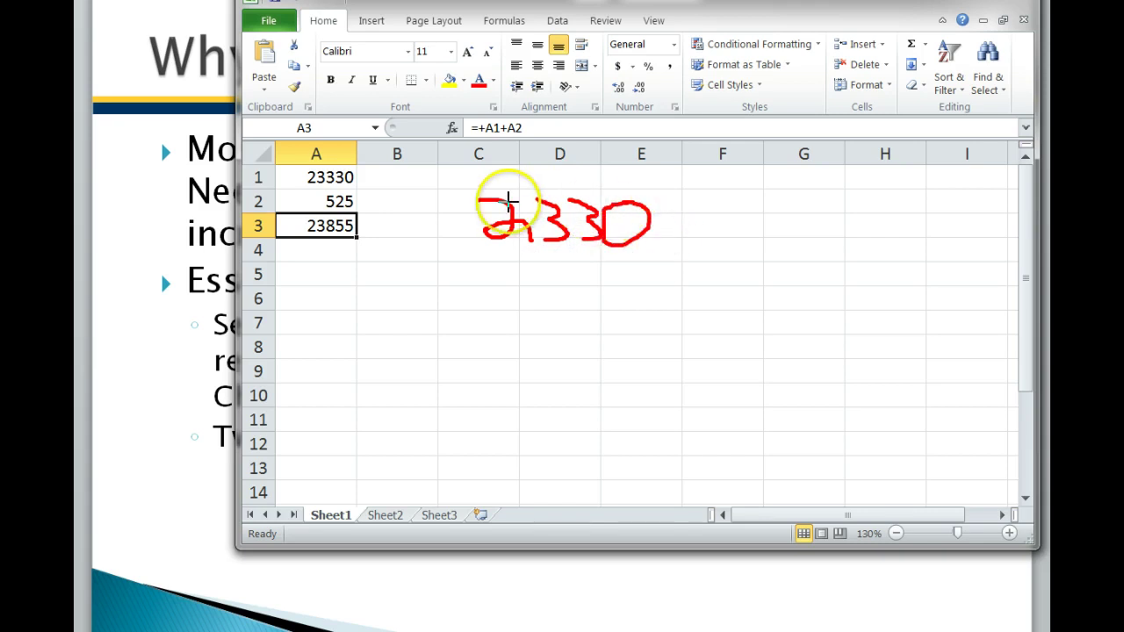
left_click_drag(508, 202, 524, 201)
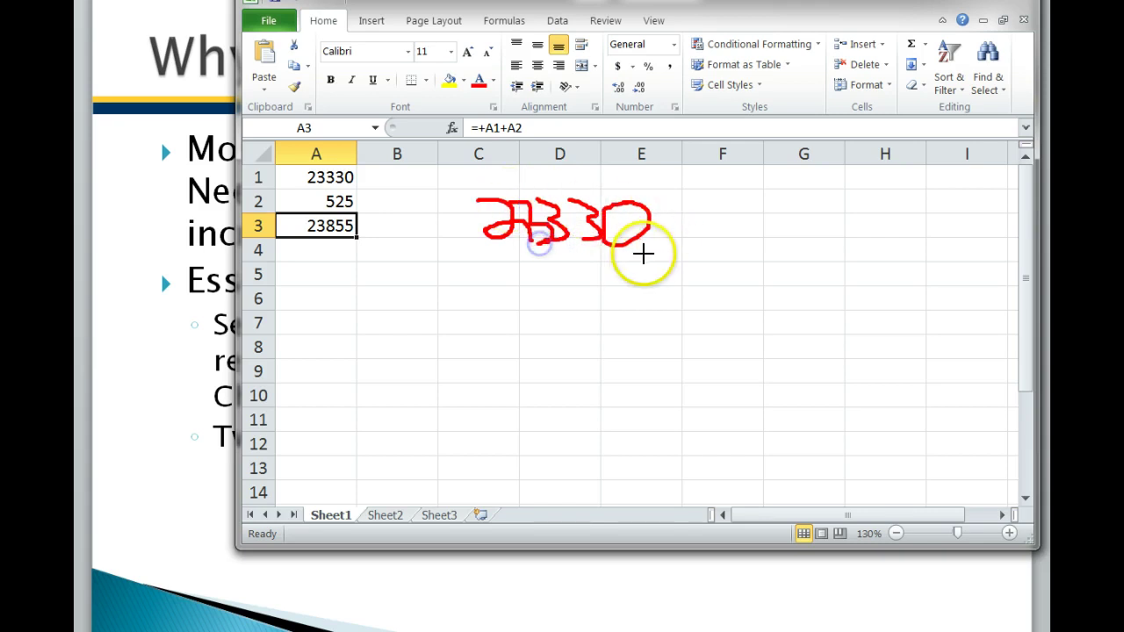
left_click_drag(646, 257, 599, 257)
mouse_move(673, 215)
left_mouse_down()
mouse_move(671, 236)
mouse_move(695, 231)
mouse_move(720, 254)
mouse_move(702, 260)
left_mouse_up()
mouse_move(742, 209)
left_mouse_down()
mouse_move(778, 226)
mouse_move(751, 257)
mouse_move(785, 272)
left_mouse_up()
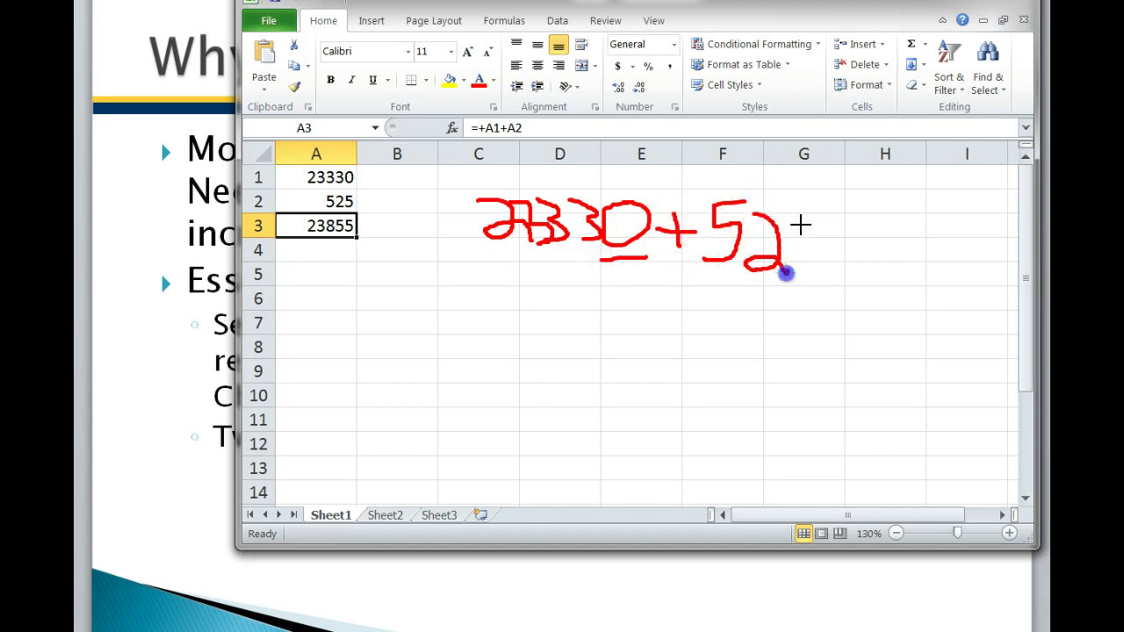
mouse_move(830, 207)
left_mouse_down()
mouse_move(793, 231)
mouse_move(814, 275)
mouse_move(876, 250)
mouse_move(879, 261)
left_mouse_up()
mouse_move(528, 324)
left_mouse_down()
mouse_move(547, 356)
mouse_move(613, 362)
left_mouse_up()
mouse_move(626, 324)
left_mouse_down()
mouse_move(649, 346)
mouse_move(639, 371)
left_mouse_up()
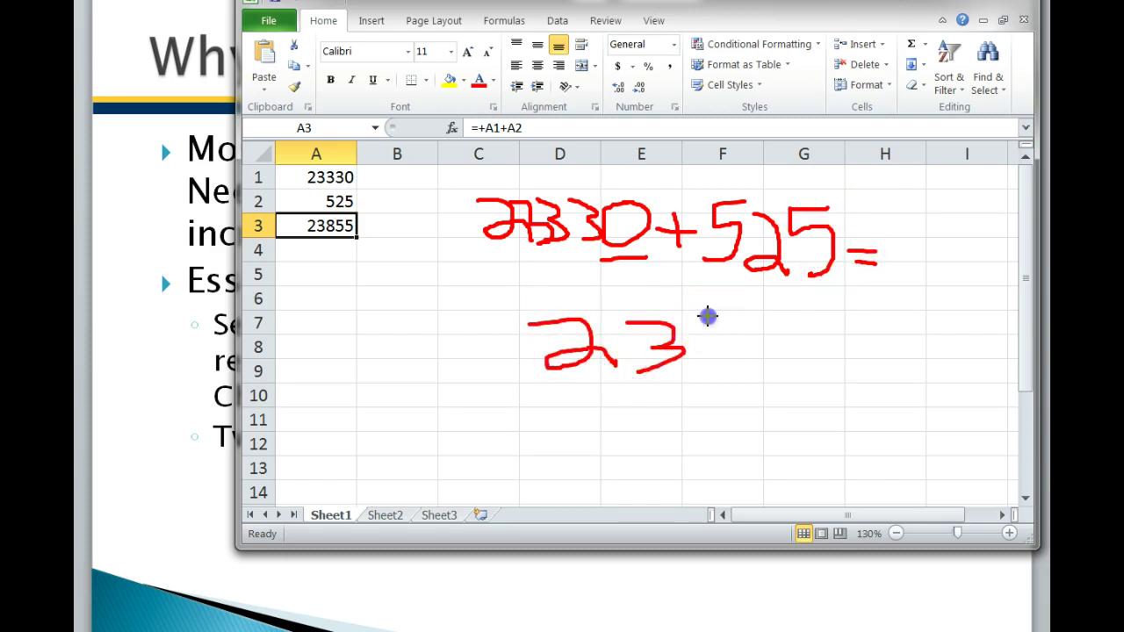
mouse_move(708, 316)
left_mouse_down()
mouse_move(708, 359)
mouse_move(715, 316)
mouse_move(700, 316)
mouse_move(743, 358)
left_mouse_up()
mouse_move(793, 330)
left_mouse_down()
mouse_move(820, 354)
mouse_move(798, 371)
left_mouse_up()
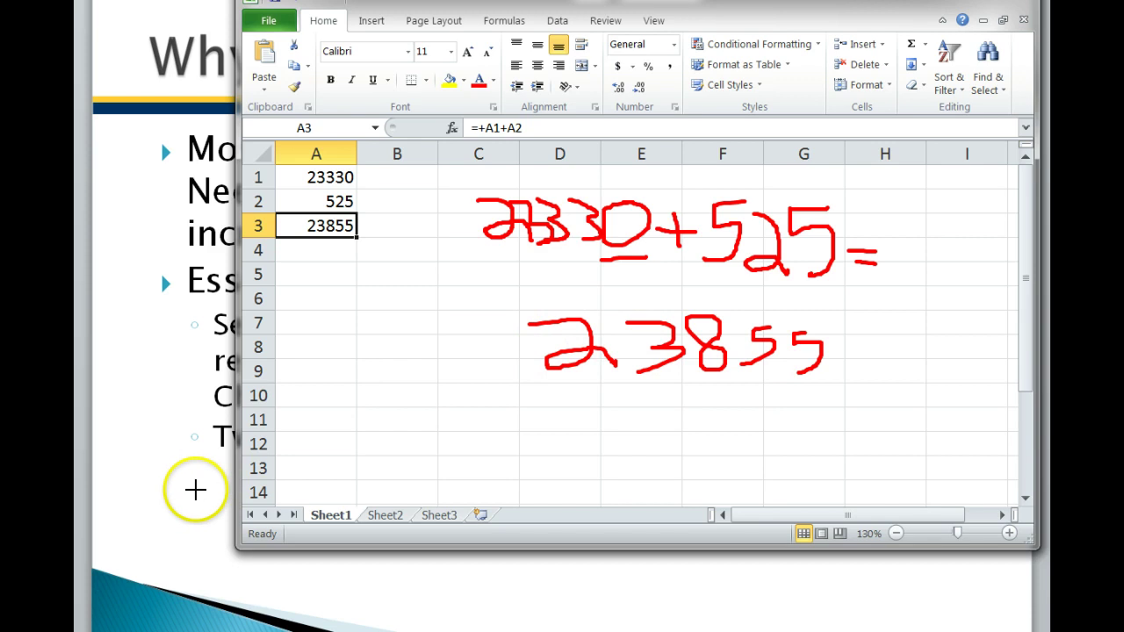
left_click(192, 490)
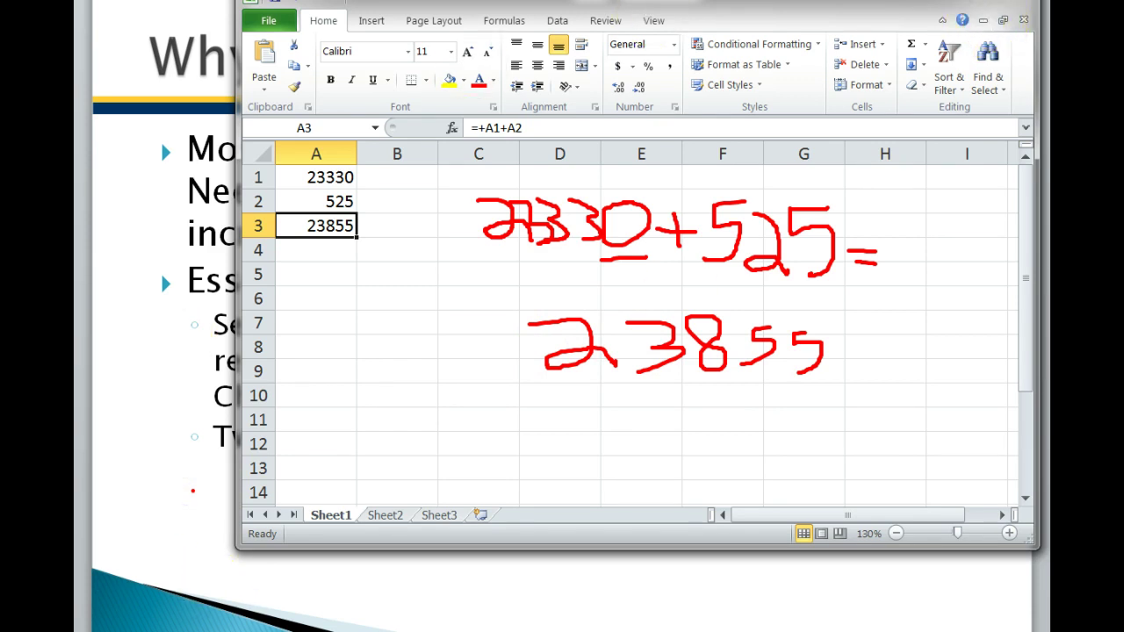
key("e")
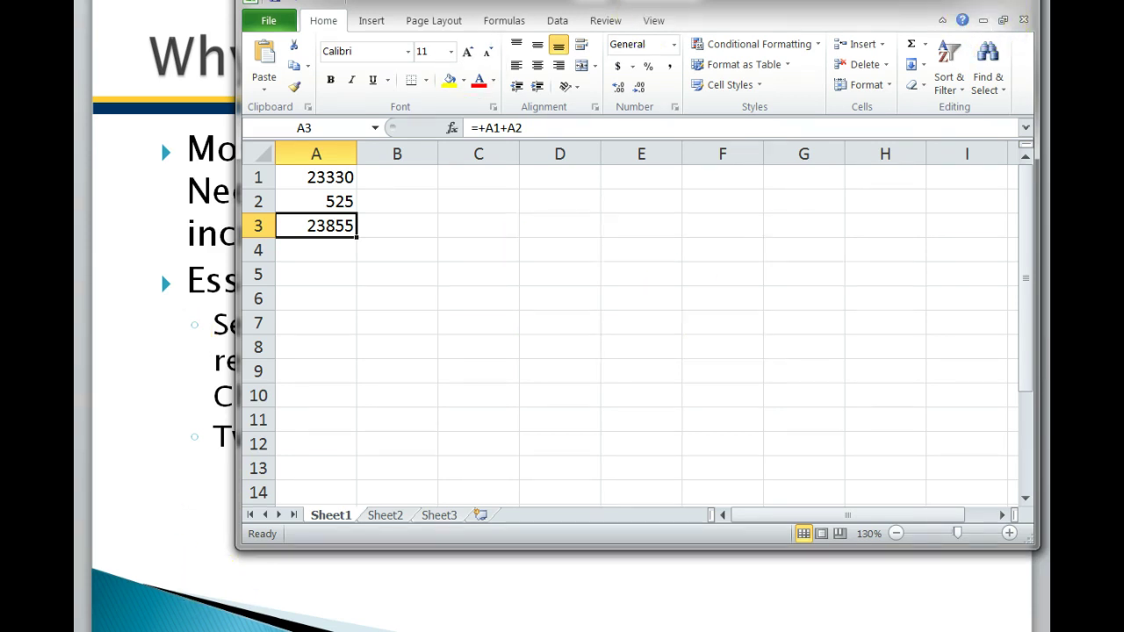
Minimize the workbook and the Excel window to return to the presentation slide.
left_click(982, 19)
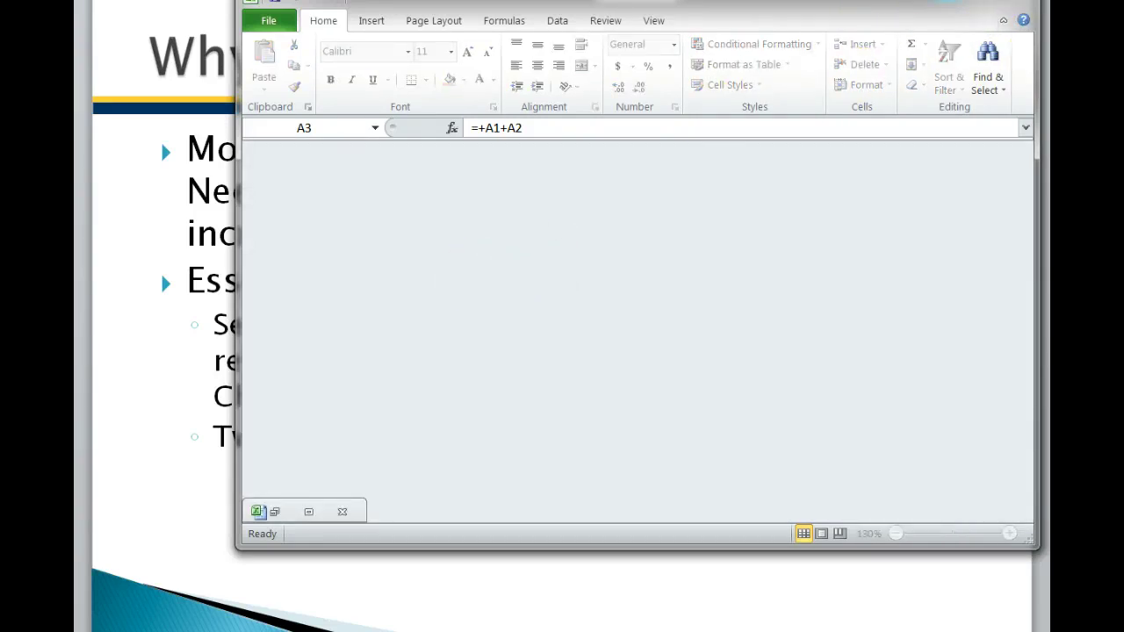
left_click(946, 1)
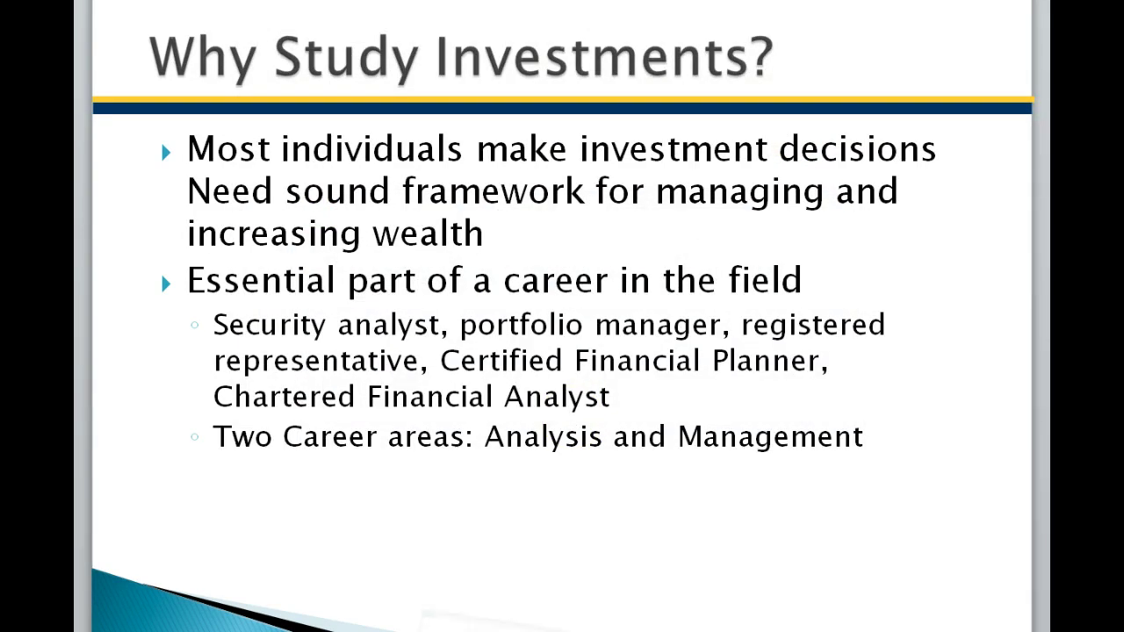
Bring the Excel window back, scribble a freehand red line over it, and return to the slide without the ink.
left_click(429, 630)
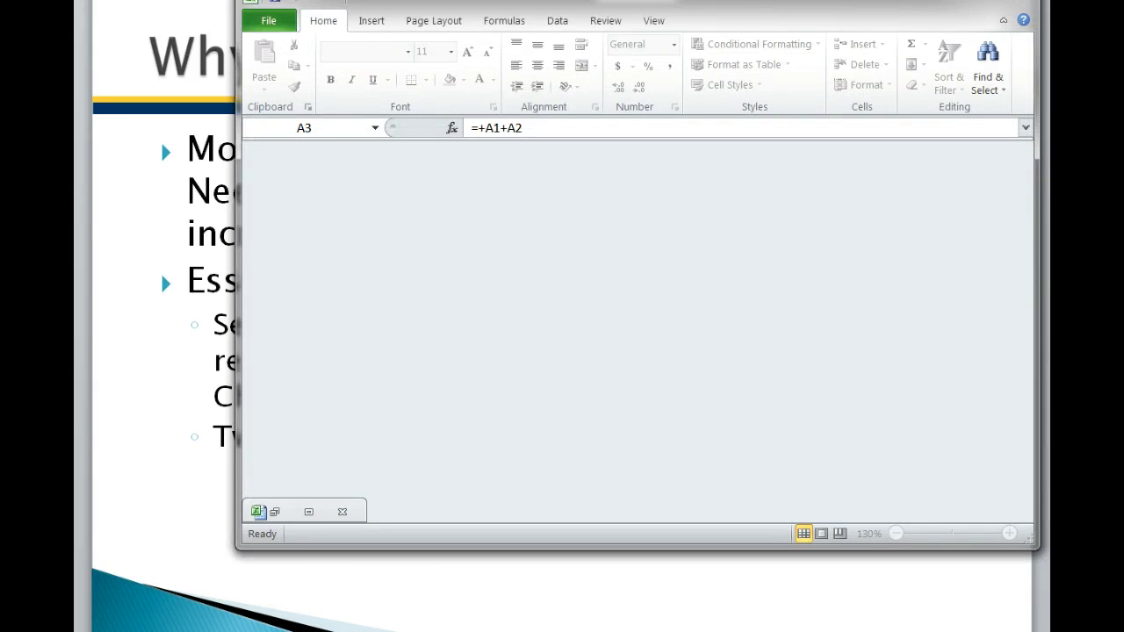
mouse_move(360, 239)
left_mouse_down()
mouse_move(392, 251)
mouse_move(354, 298)
mouse_move(646, 252)
mouse_move(620, 331)
mouse_move(670, 198)
mouse_move(582, 140)
mouse_move(629, 256)
left_mouse_up()
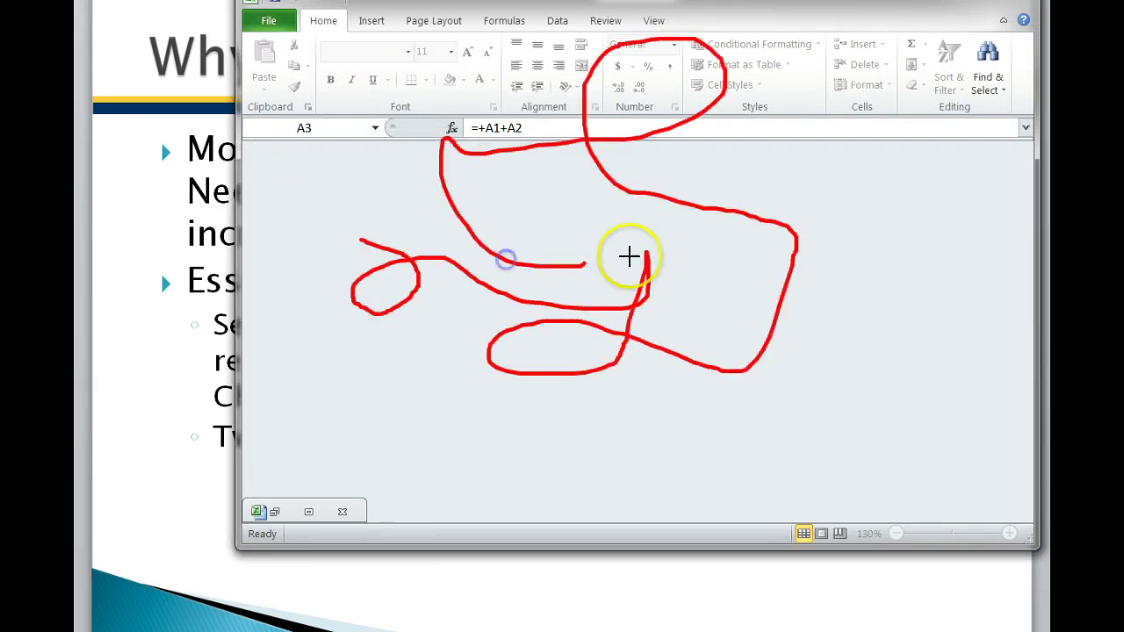
key("Escape")
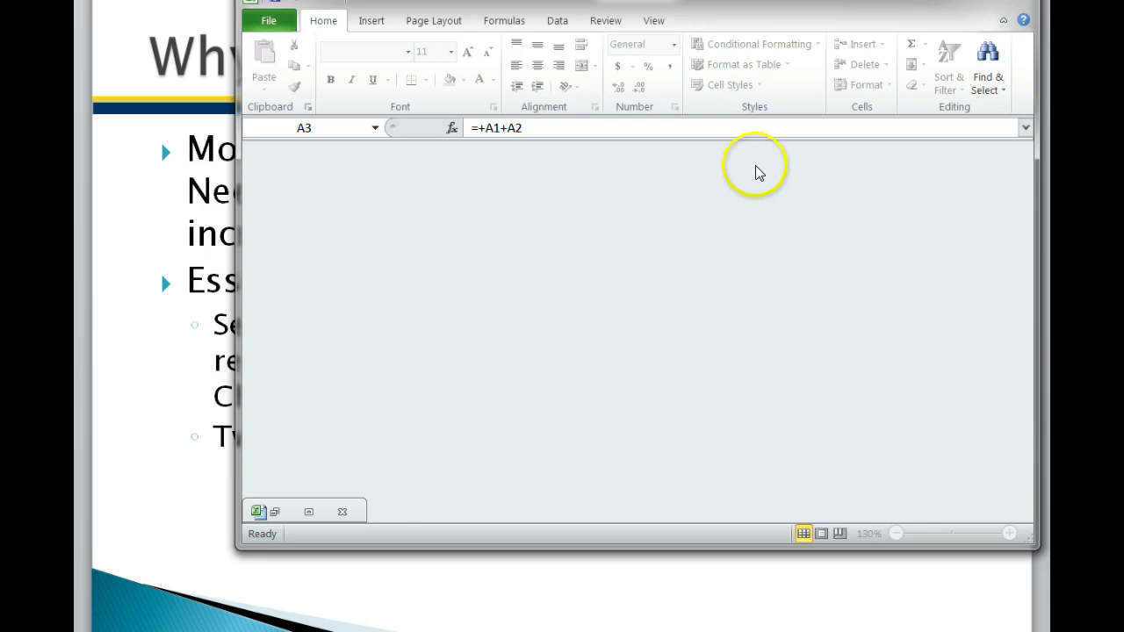
key("alt+Tab")
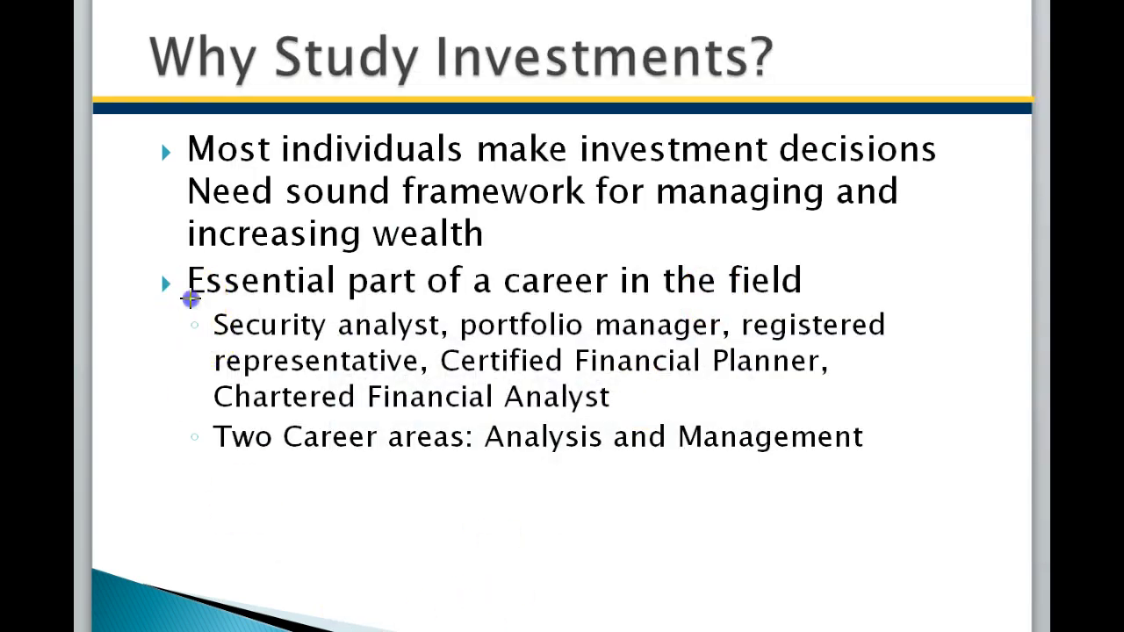
Underline and circle "Essential part" on the slide in red, add short strokes below the bullets, and clear the ink.
mouse_move(188, 300)
left_mouse_down()
mouse_move(435, 300)
mouse_move(365, 260)
mouse_move(156, 257)
mouse_move(151, 306)
mouse_move(222, 298)
left_mouse_up()
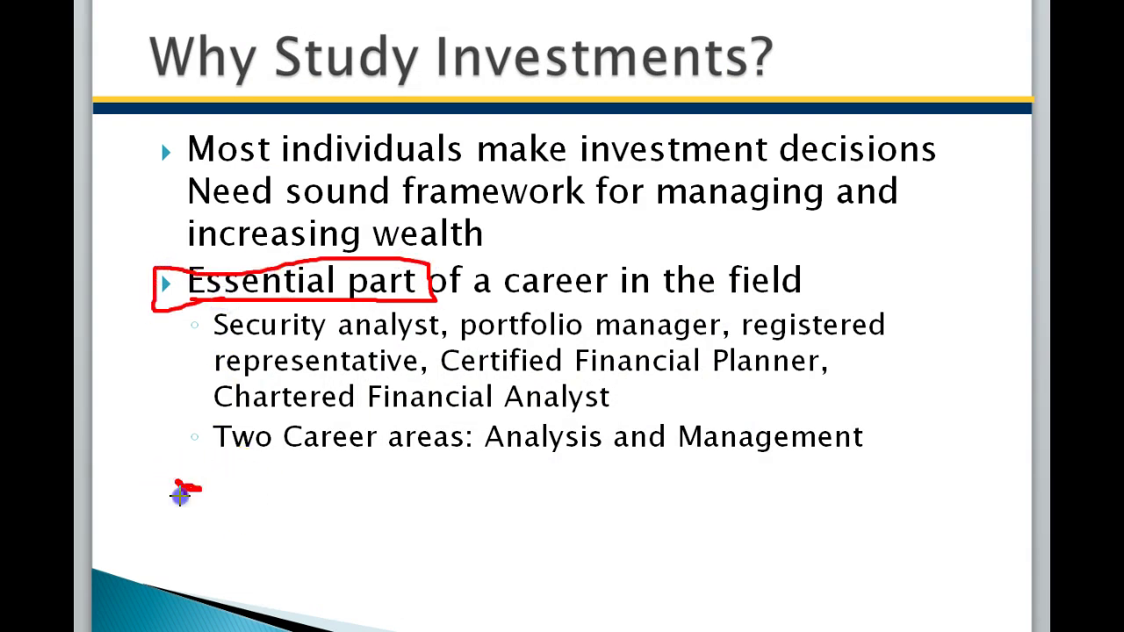
mouse_move(230, 483)
left_mouse_down()
mouse_move(235, 523)
mouse_move(262, 491)
left_mouse_up()
key("e")
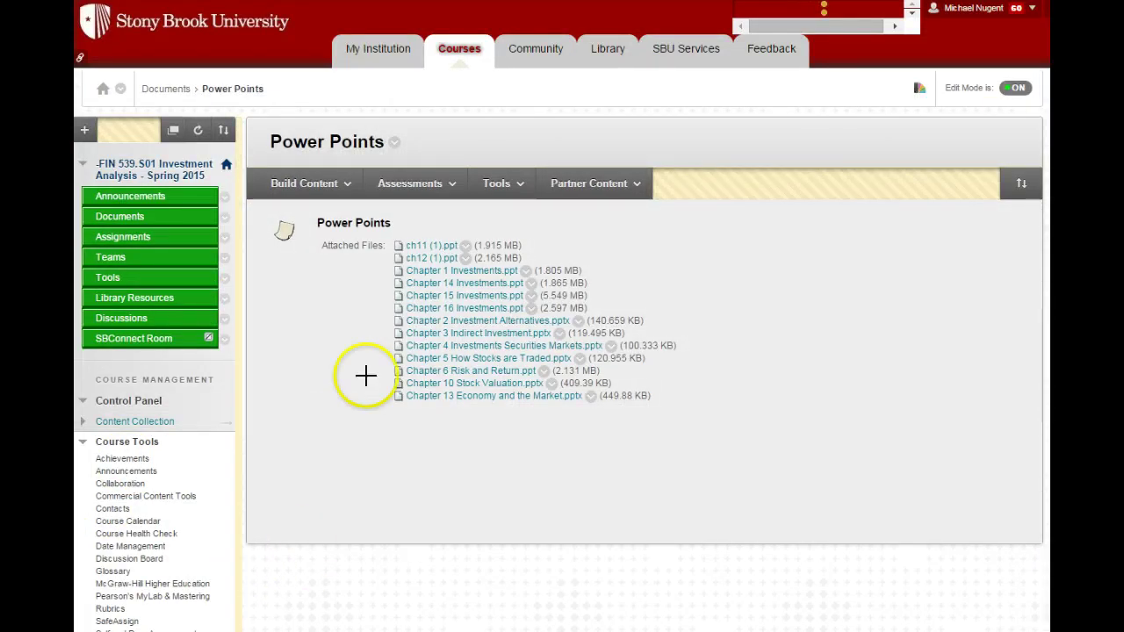
On the course's Power Points page, circle the first attached files and mark Documents and the file list with red arrows.
mouse_move(371, 244)
left_mouse_down()
mouse_move(397, 269)
mouse_move(461, 228)
mouse_move(362, 248)
mouse_move(369, 260)
left_mouse_up()
mouse_move(340, 138)
left_mouse_down()
mouse_move(215, 221)
mouse_move(79, 210)
mouse_move(216, 225)
mouse_move(108, 216)
left_mouse_up()
mouse_move(266, 257)
left_mouse_down()
mouse_move(351, 301)
mouse_move(359, 321)
mouse_move(369, 305)
mouse_move(303, 345)
mouse_move(311, 349)
left_mouse_up()
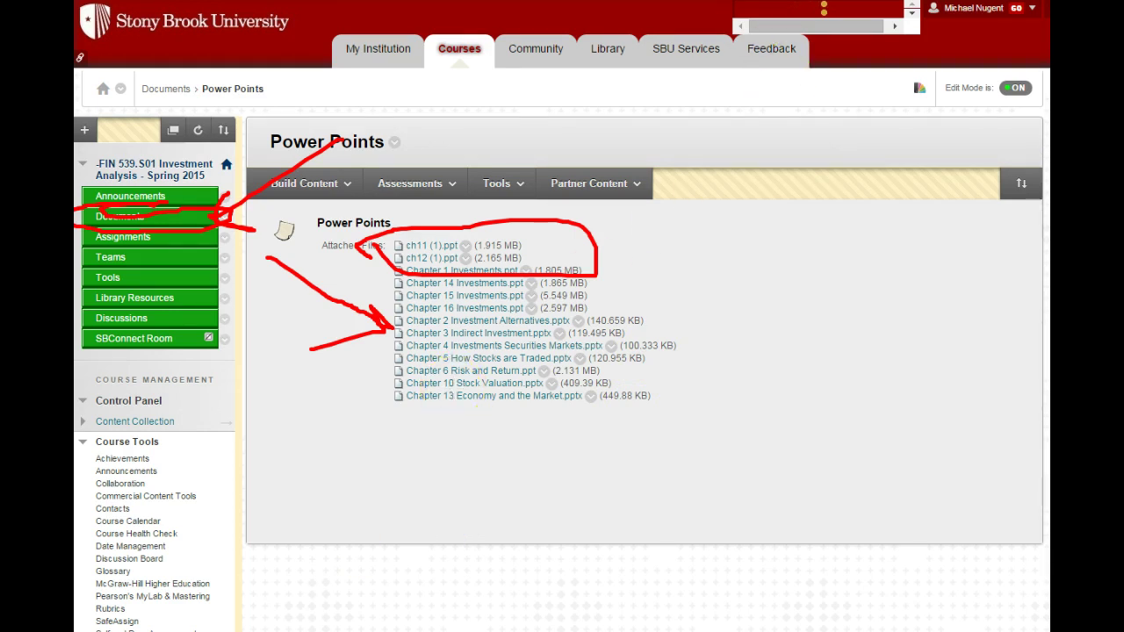
left_click(560, 456)
key("Escape")
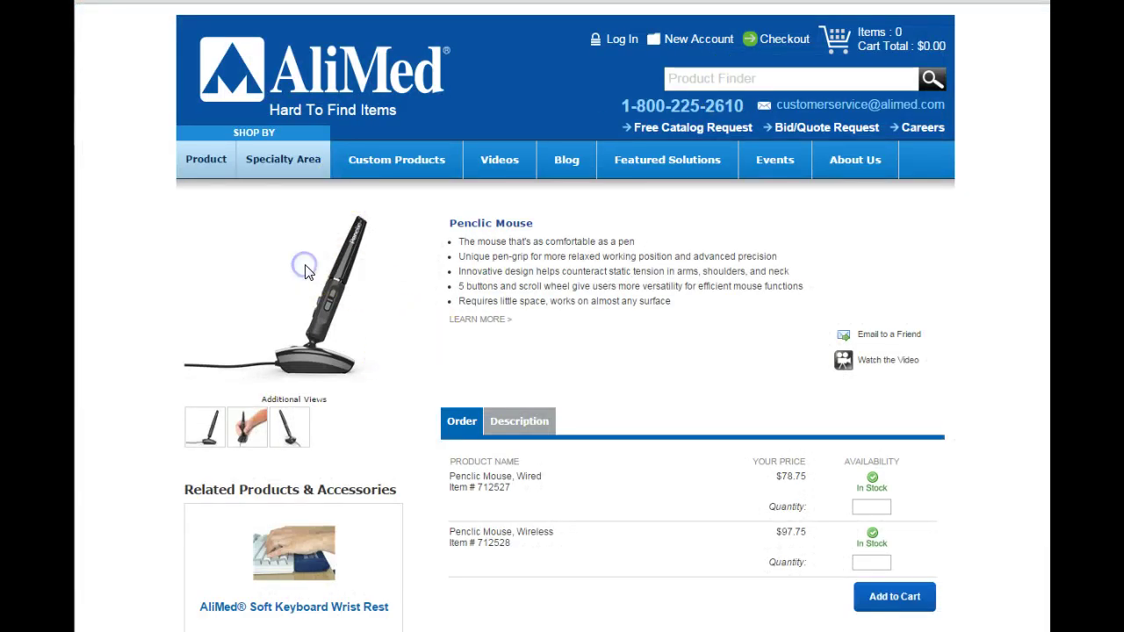
On the AliMed page, circle the Penclic Mouse picture in red, clear the mark, and show the view of it held in a hand.
mouse_move(342, 208)
left_mouse_down()
mouse_move(298, 207)
mouse_move(290, 396)
mouse_move(368, 212)
mouse_move(323, 213)
left_mouse_up()
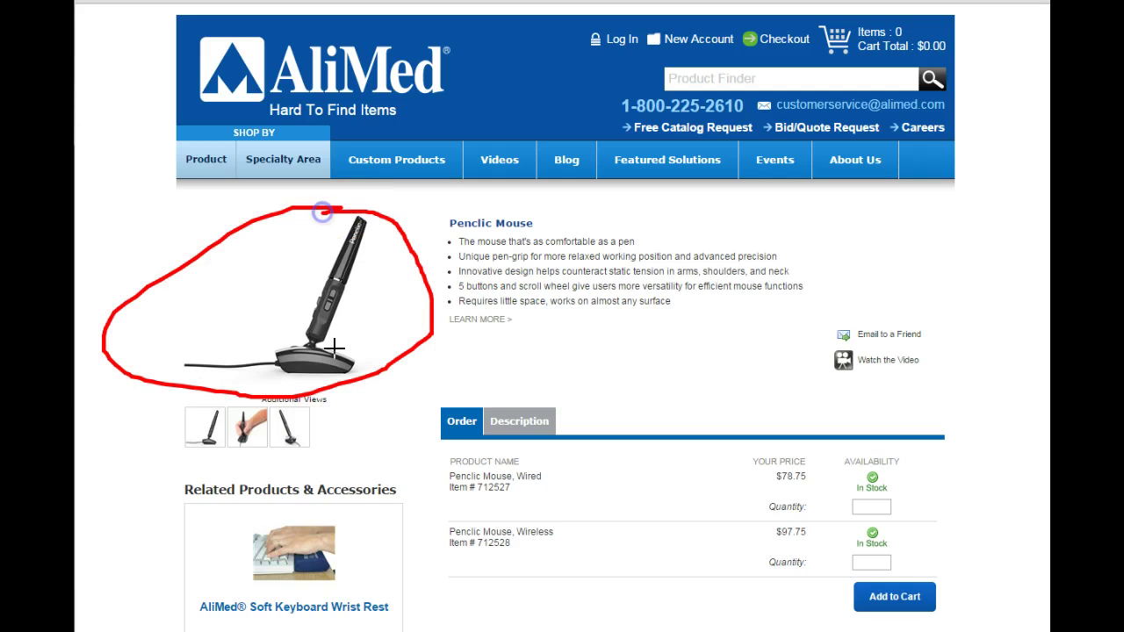
key("Escape")
left_click(245, 426)
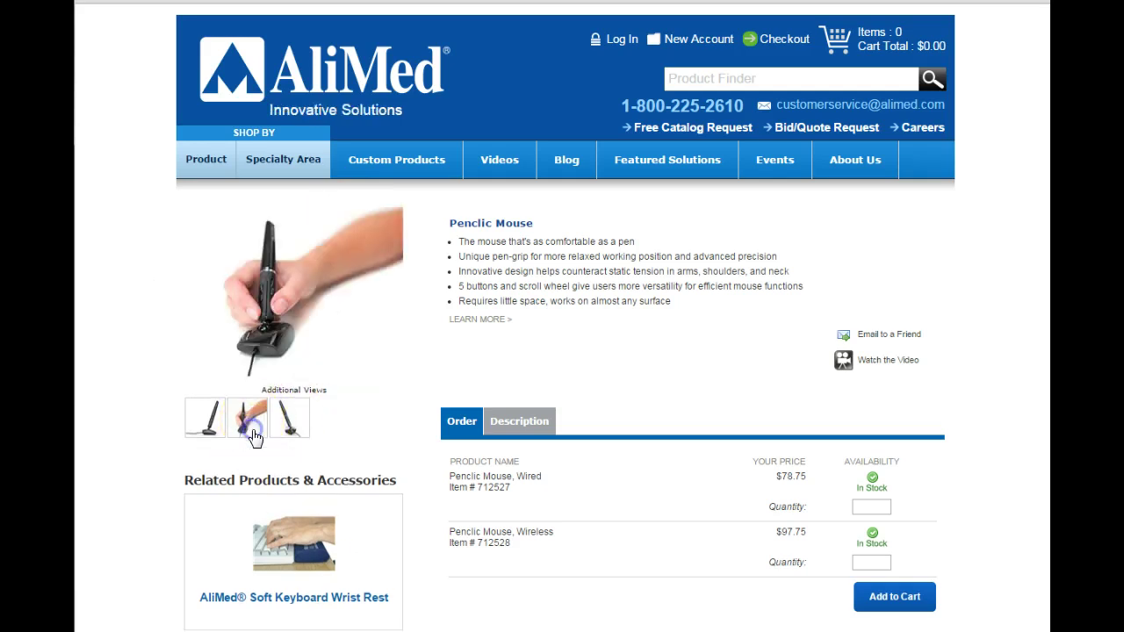
View the third picture of the Penclic Mouse and return to the first view.
left_click(303, 420)
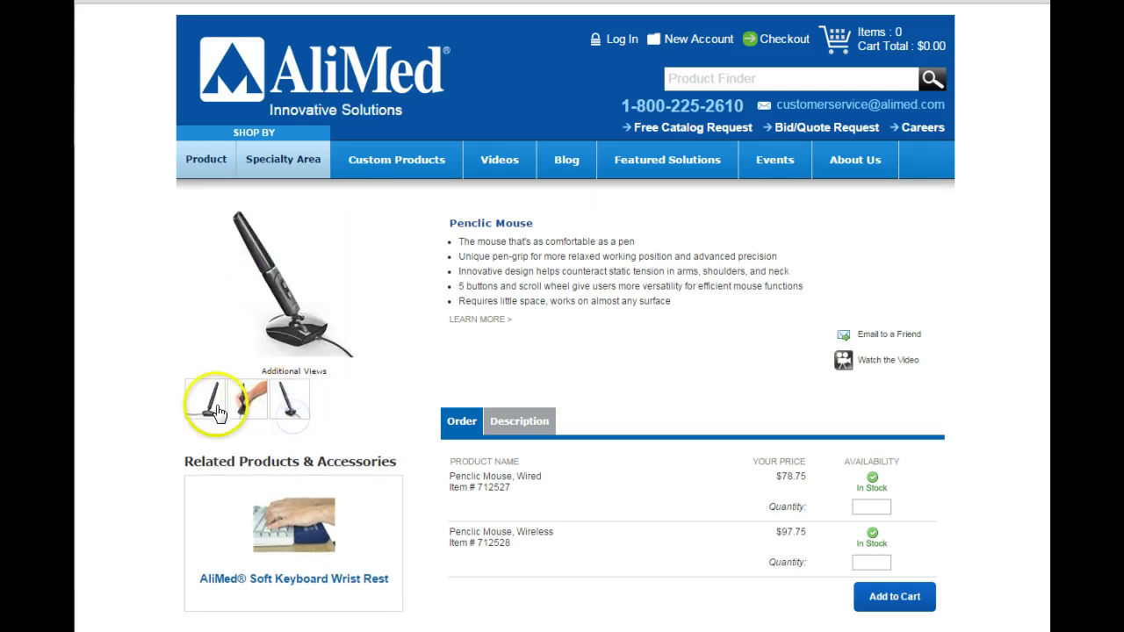
left_click(205, 414)
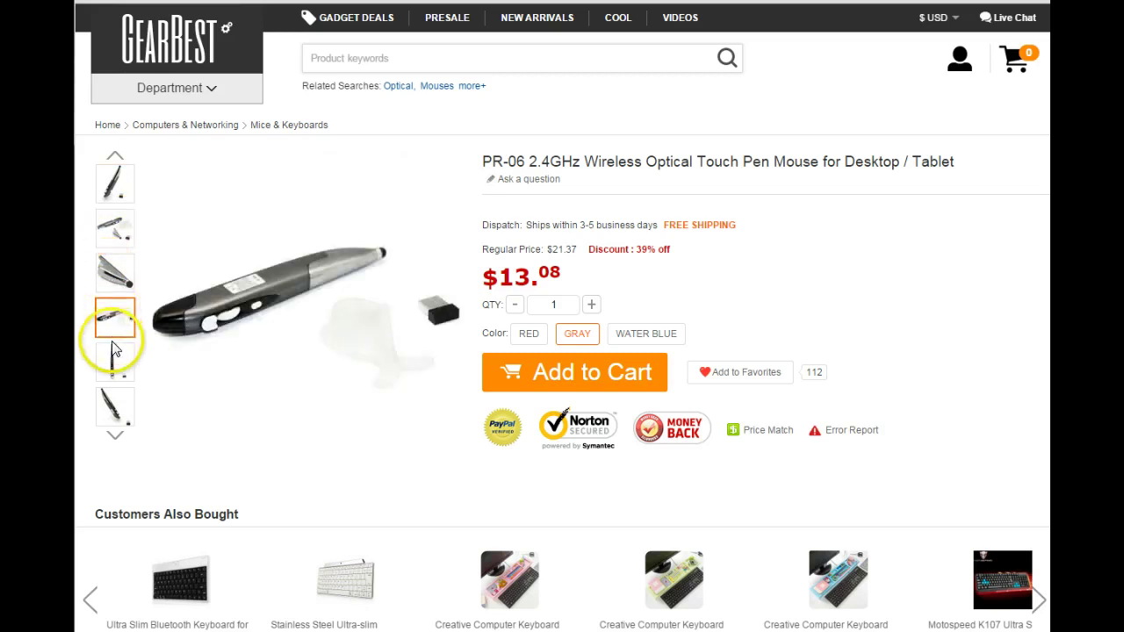
On the GearBest page, enlarge the first picture of the PR-06 wireless pen mouse and close the enlarged view.
left_click(115, 189)
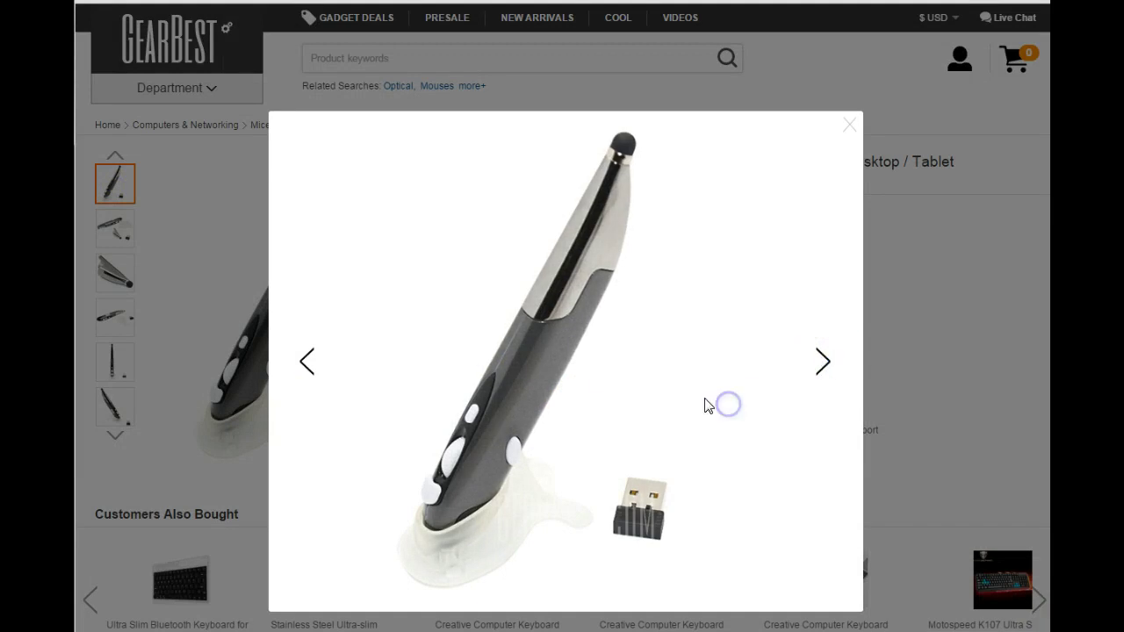
left_click(584, 354)
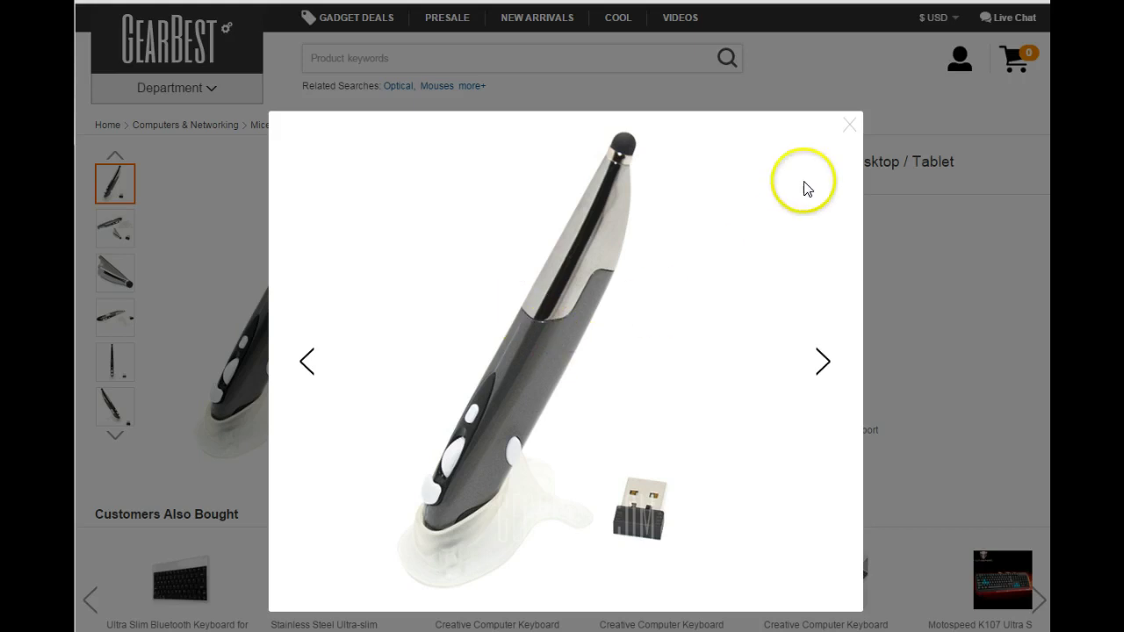
left_click(850, 125)
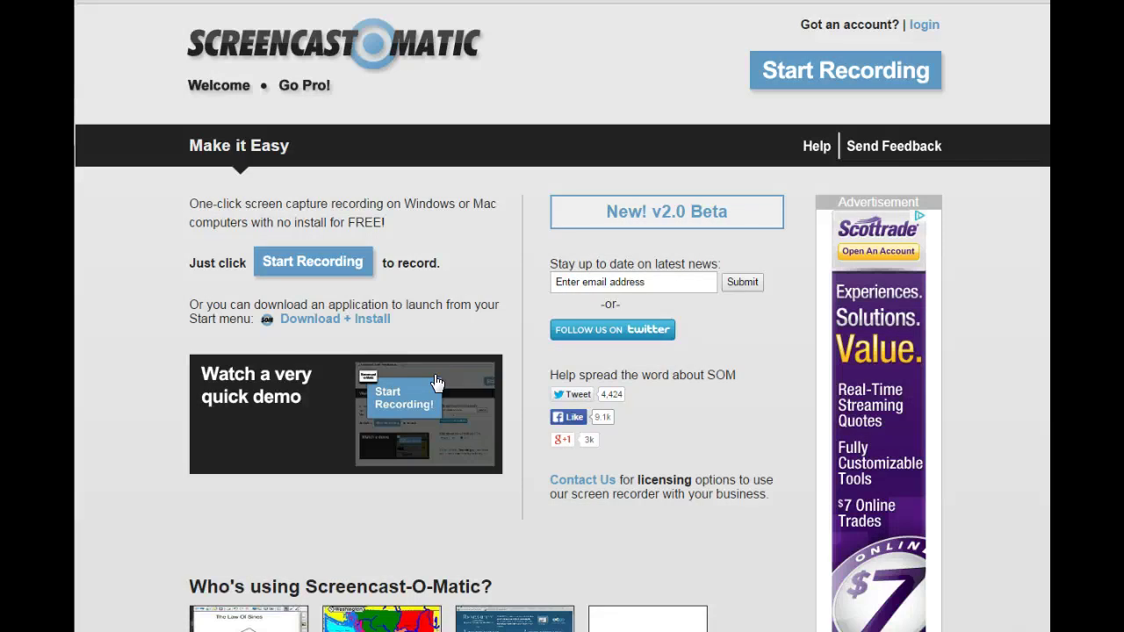
Look over the Screencast-O-Matic home page and open the Go Pro page to review the list of Pro features.
scroll(322, 338, "down", 3)
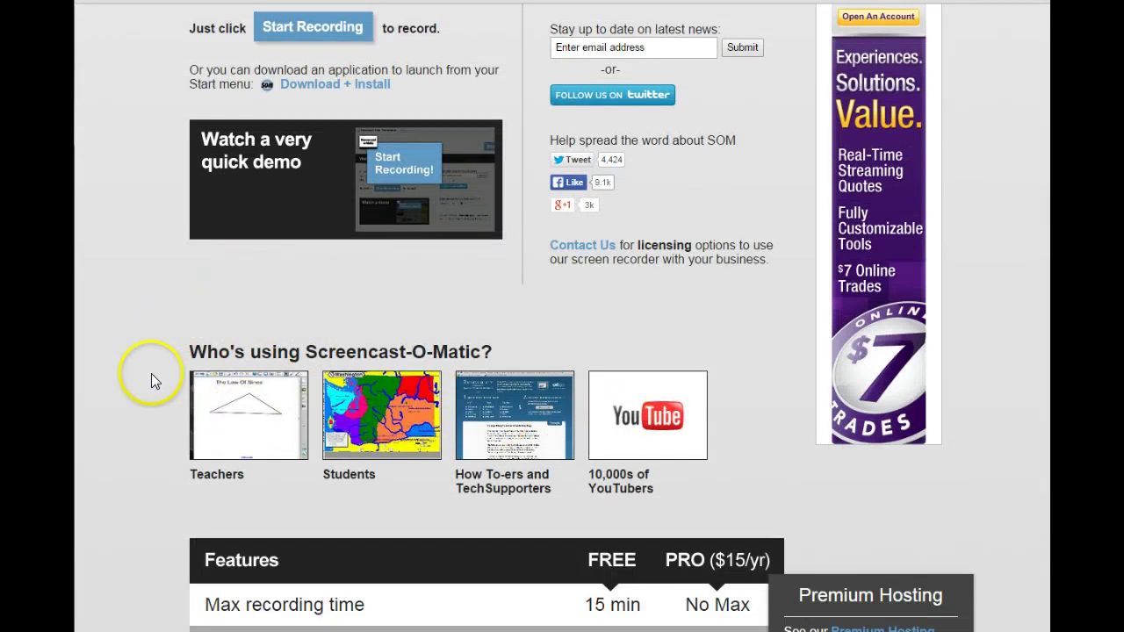
scroll(154, 380, "down", 1)
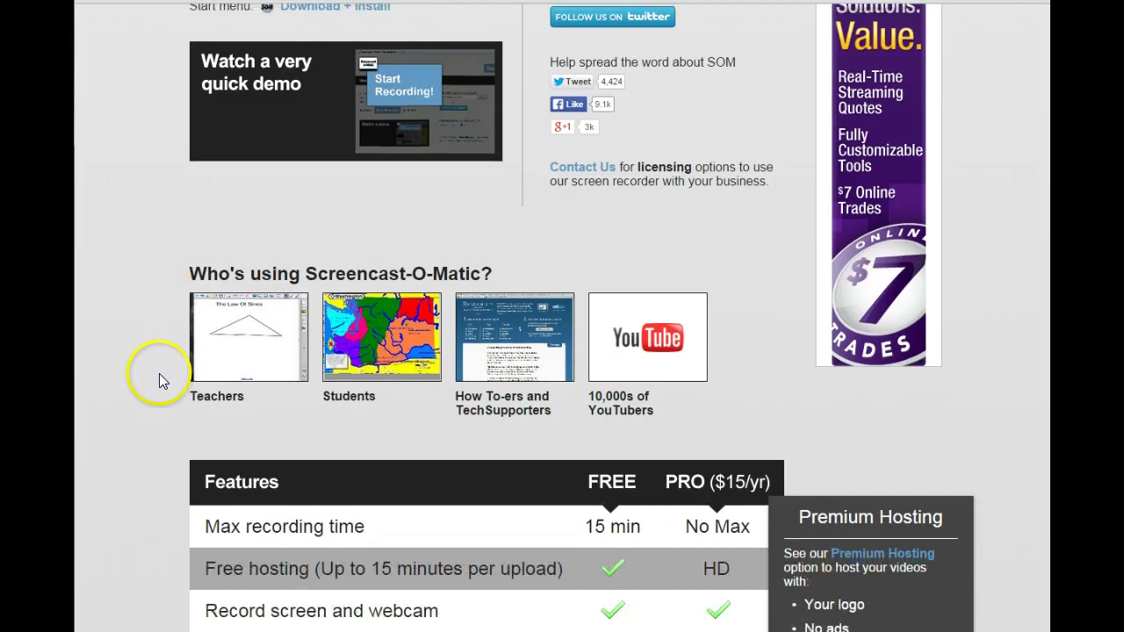
scroll(160, 380, "up", 4)
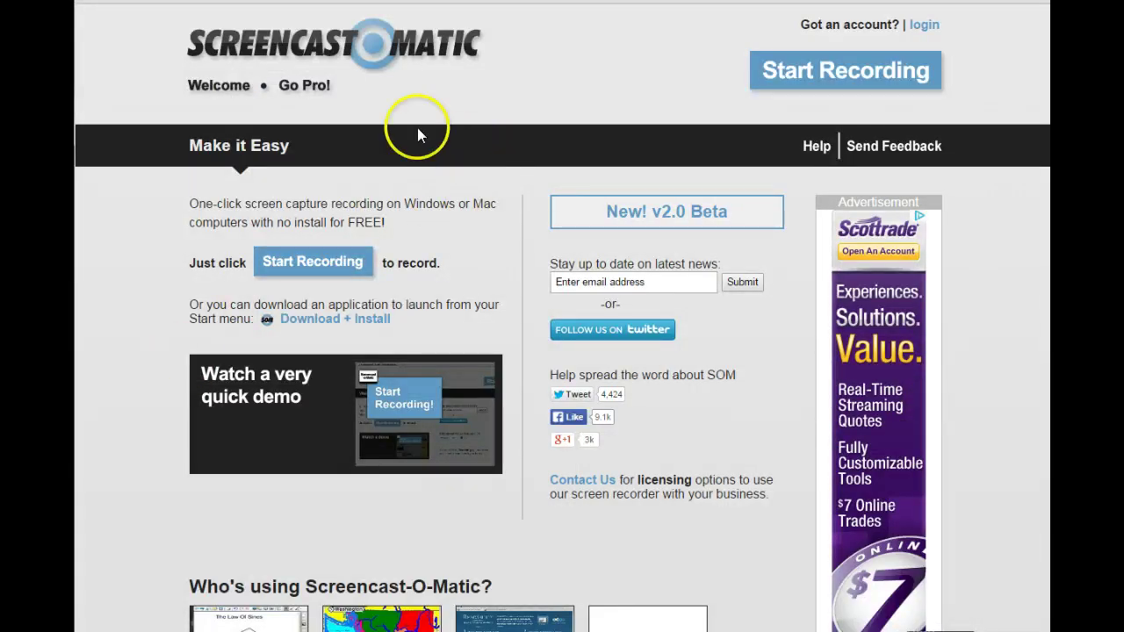
left_click(304, 92)
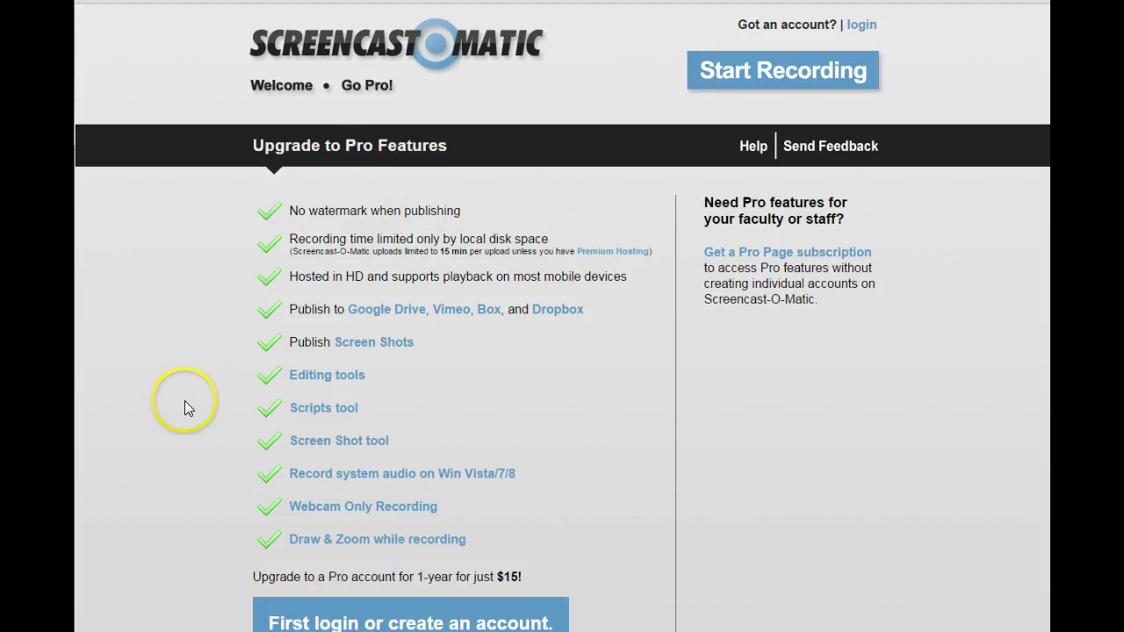
scroll(244, 380, "down", 1)
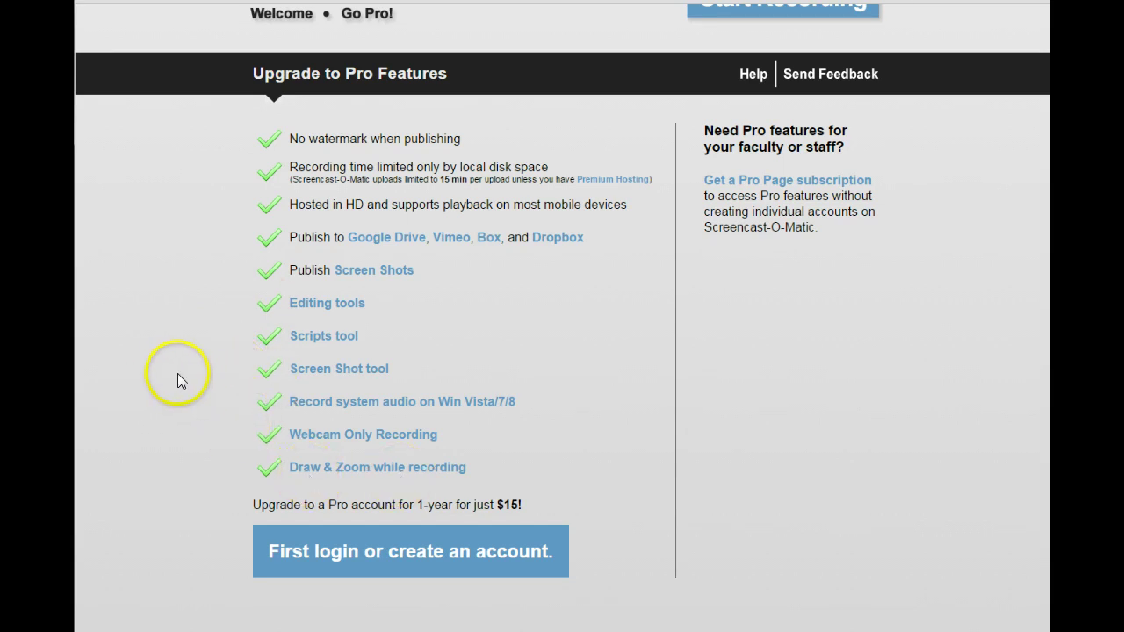
scroll(183, 379, "up", 1)
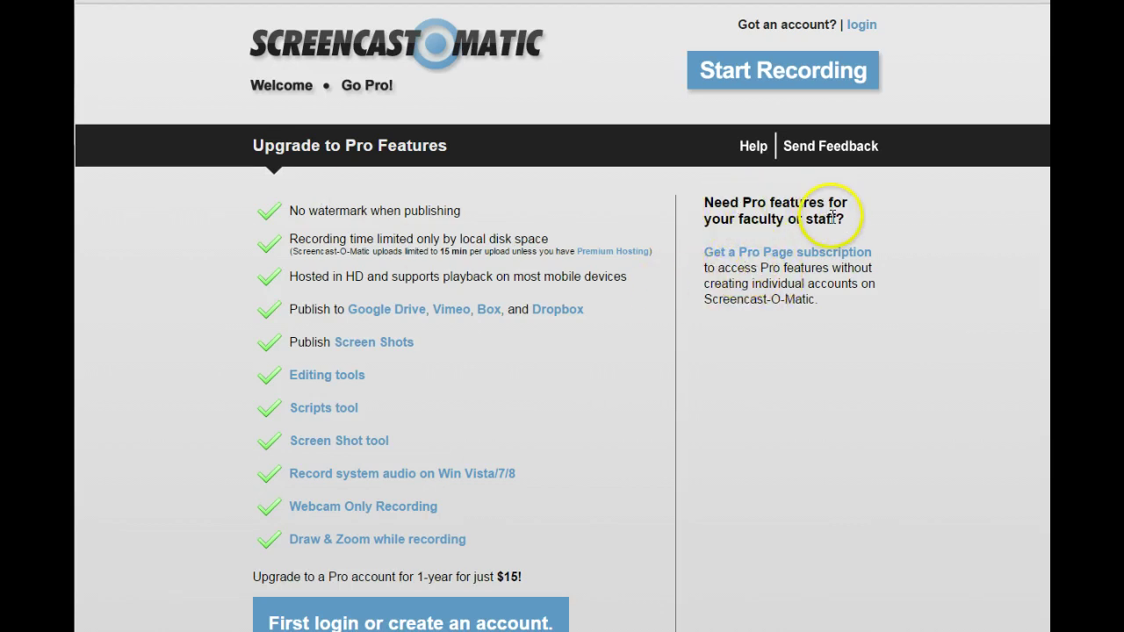
Open the Pro Page subscription form, examine the Max Computers pricing options and the remaining fields, and return to the Pro features page.
left_click(763, 252)
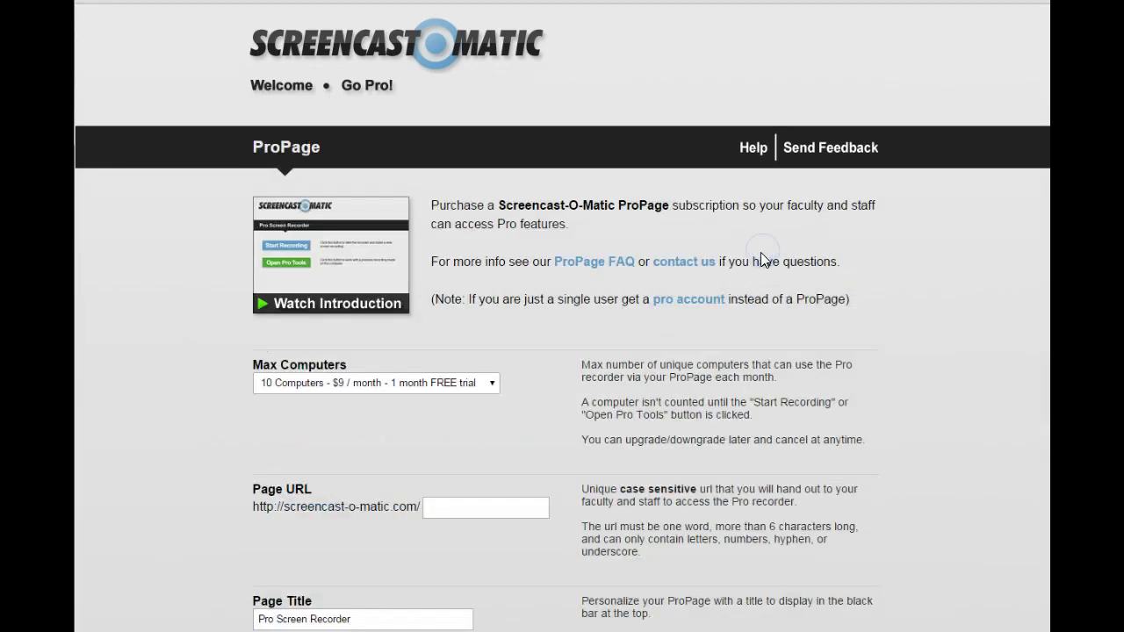
scroll(571, 268, "down", 2)
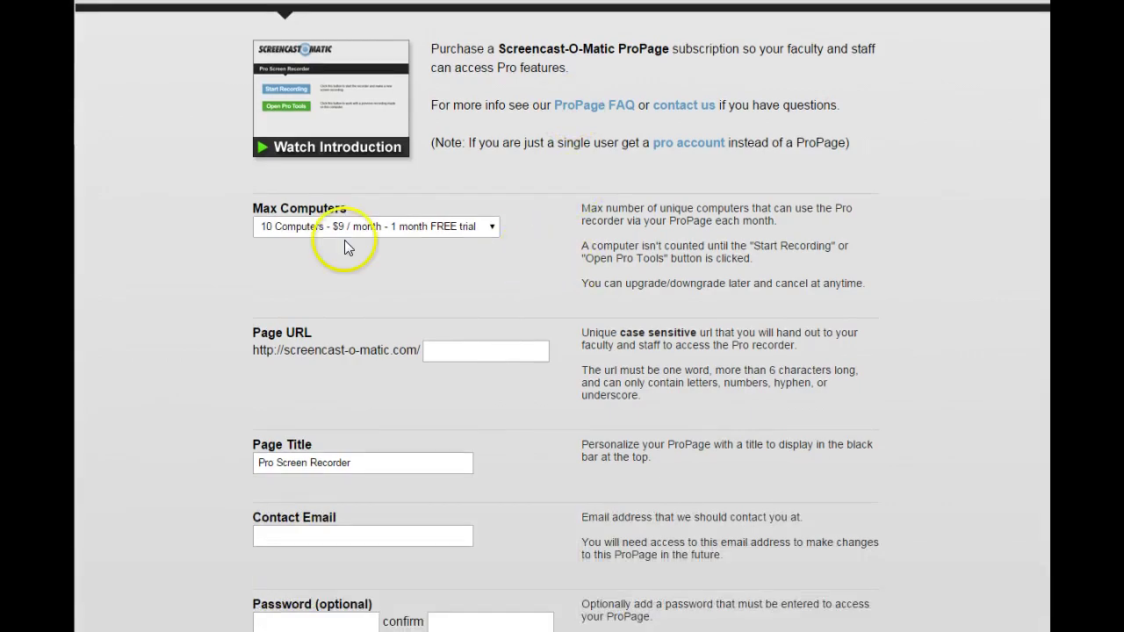
left_click(490, 230)
left_click(490, 231)
left_click(490, 230)
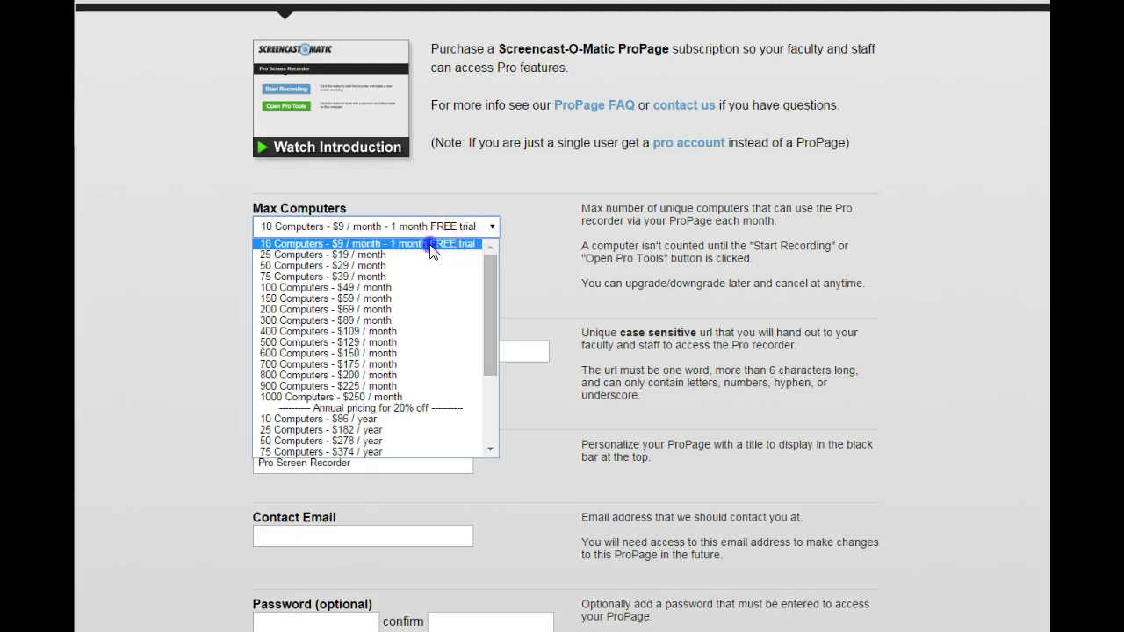
left_click(527, 261)
scroll(214, 301, "down", 3)
scroll(210, 302, "down", 1)
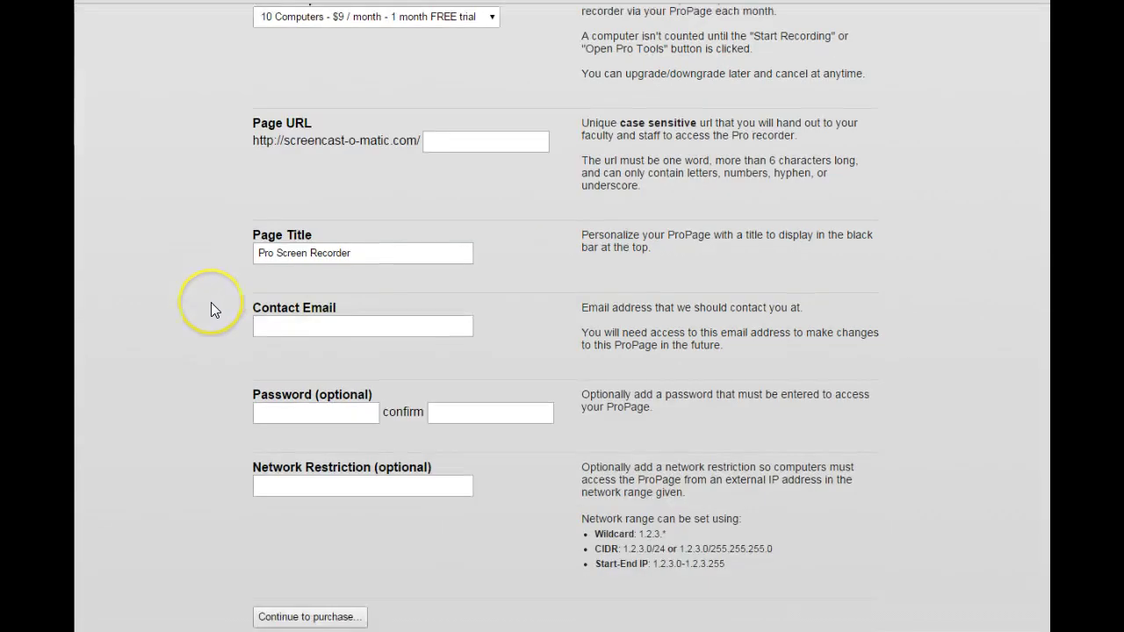
scroll(211, 302, "up", 7)
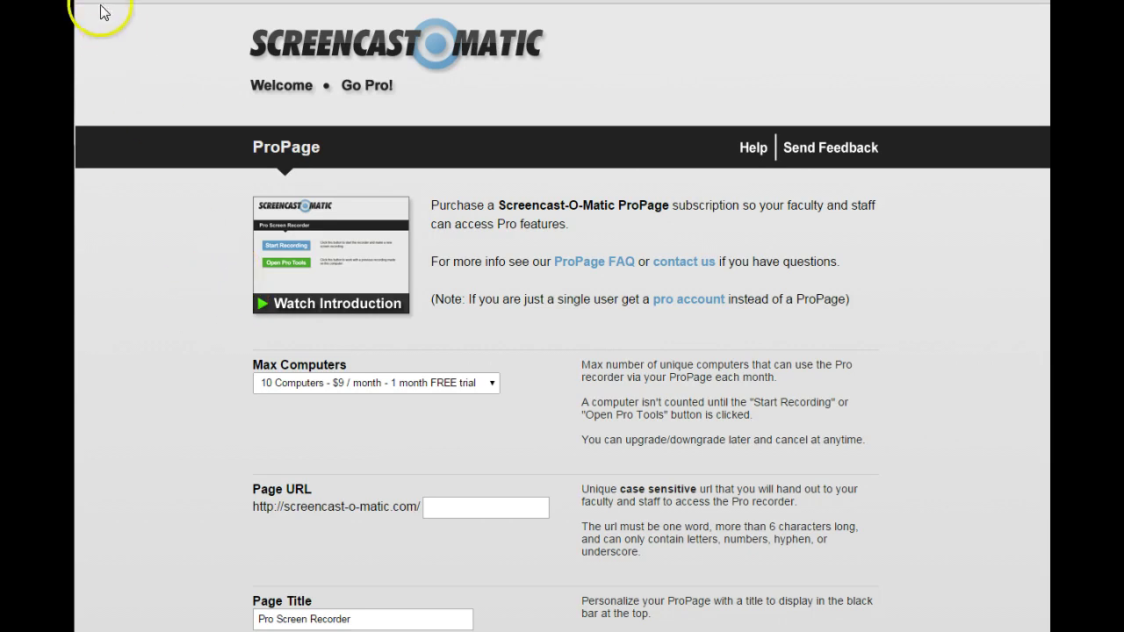
key("alt+Left")
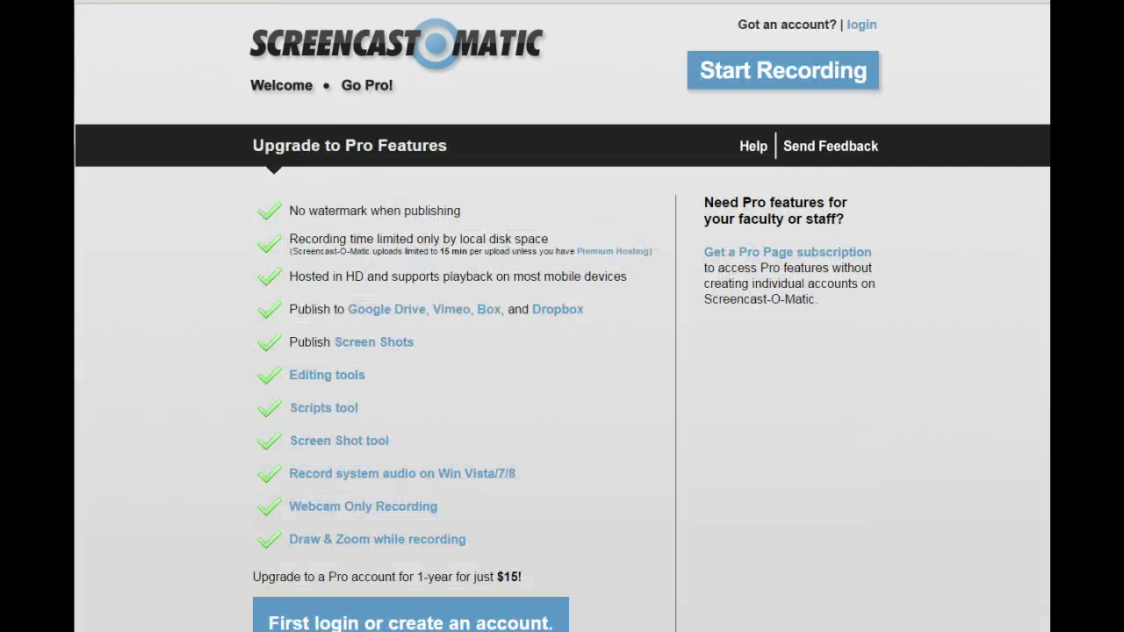
Return to the Screencast-O-Matic home page, point out Start Recording, and compare the FREE and PRO plans in the features table.
left_click(291, 54)
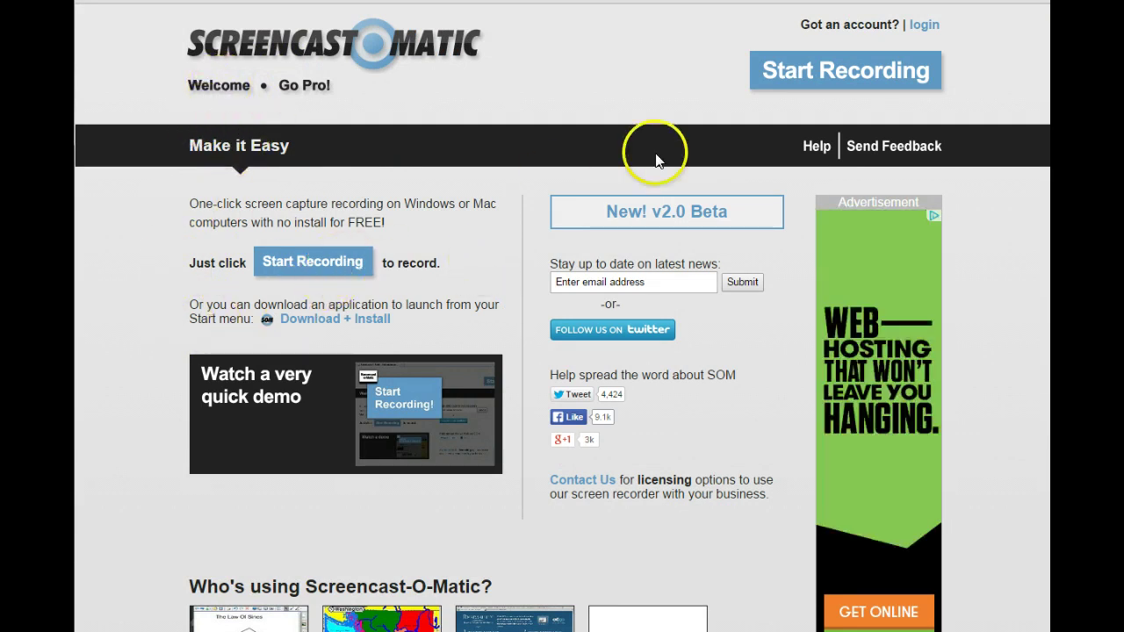
left_click(818, 80)
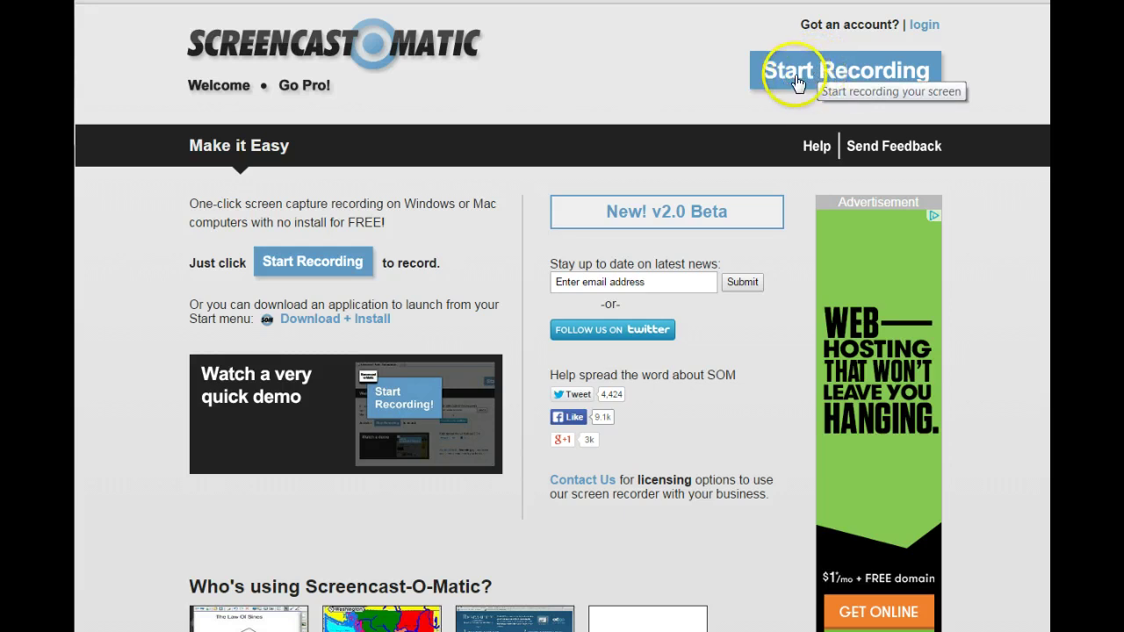
left_click(747, 91)
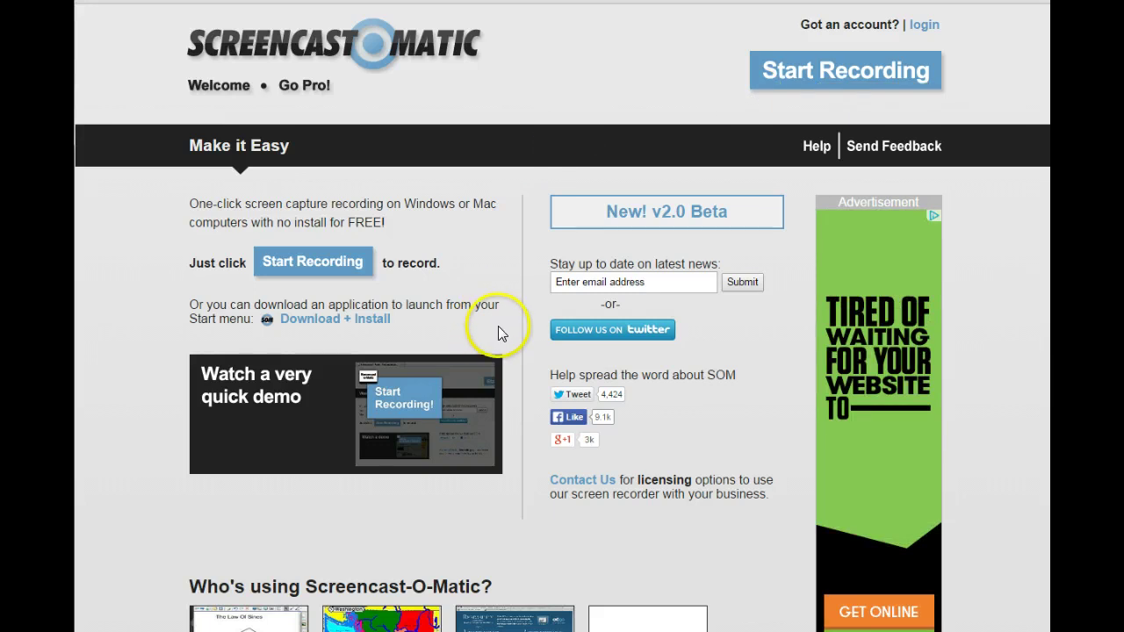
scroll(496, 320, "down", 5)
scroll(493, 320, "down", 4)
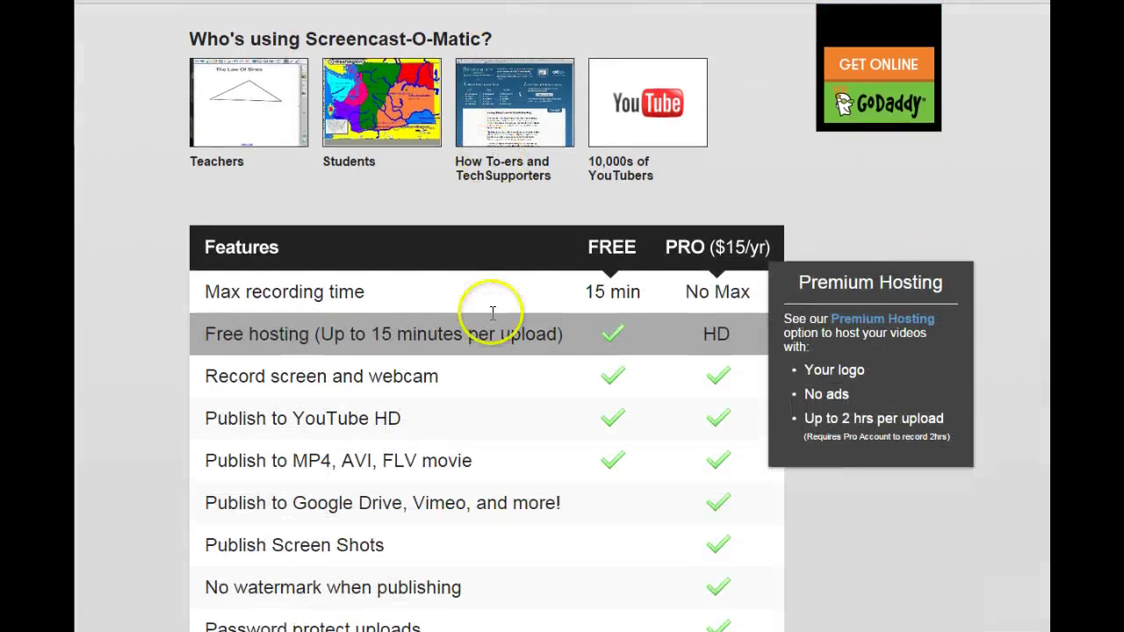
scroll(492, 312, "down", 1)
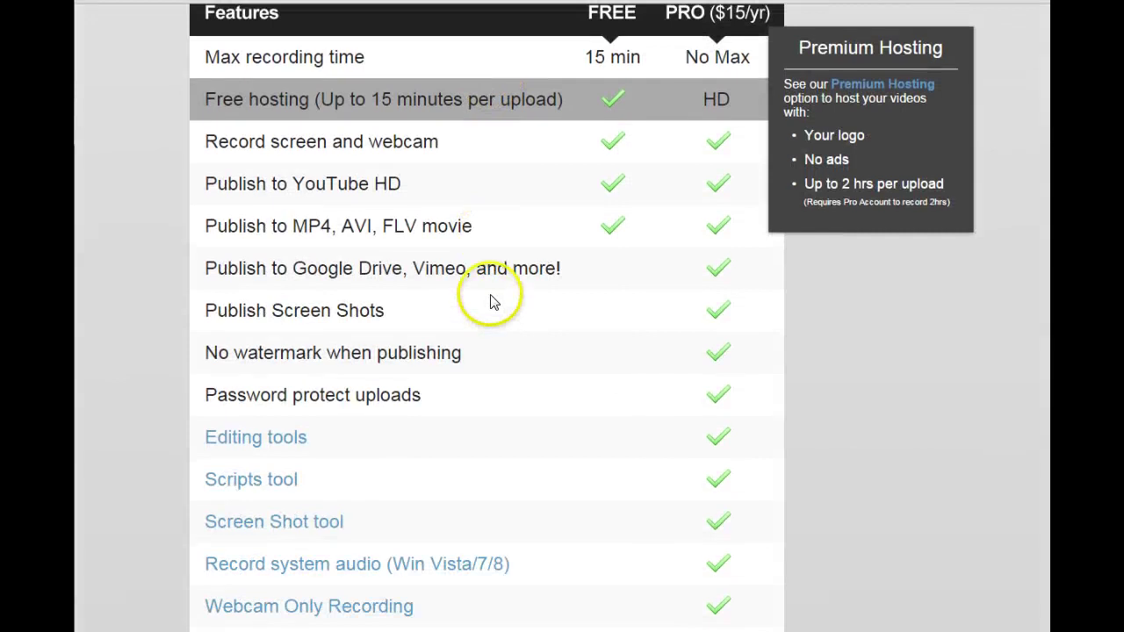
scroll(571, 88, "up", 1)
scroll(674, 216, "down", 1)
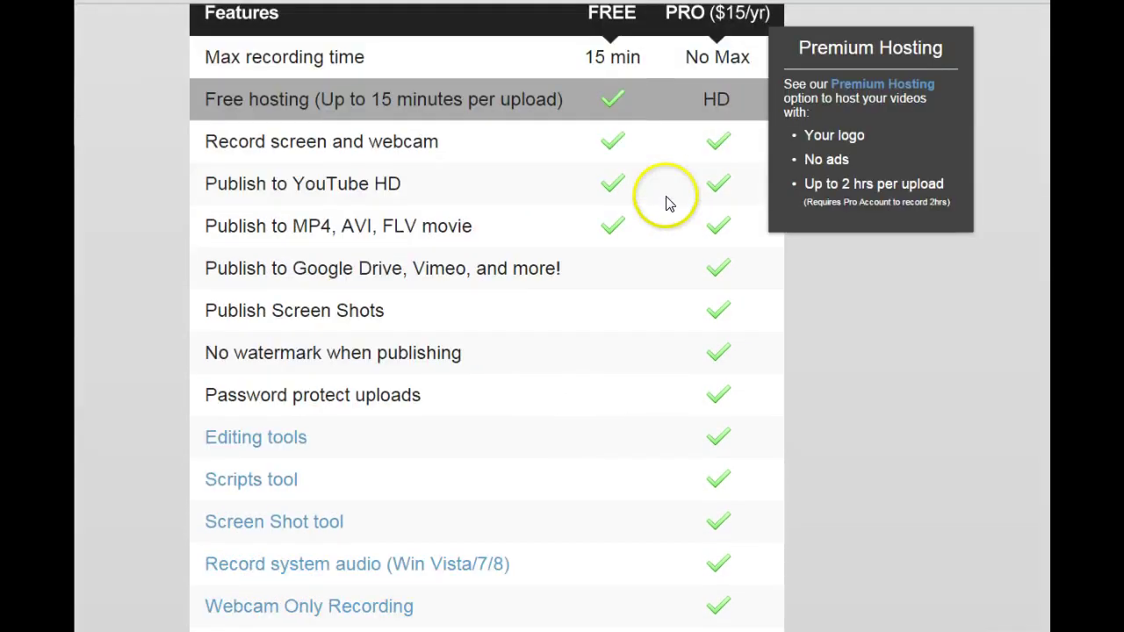
scroll(665, 204, "up", 7)
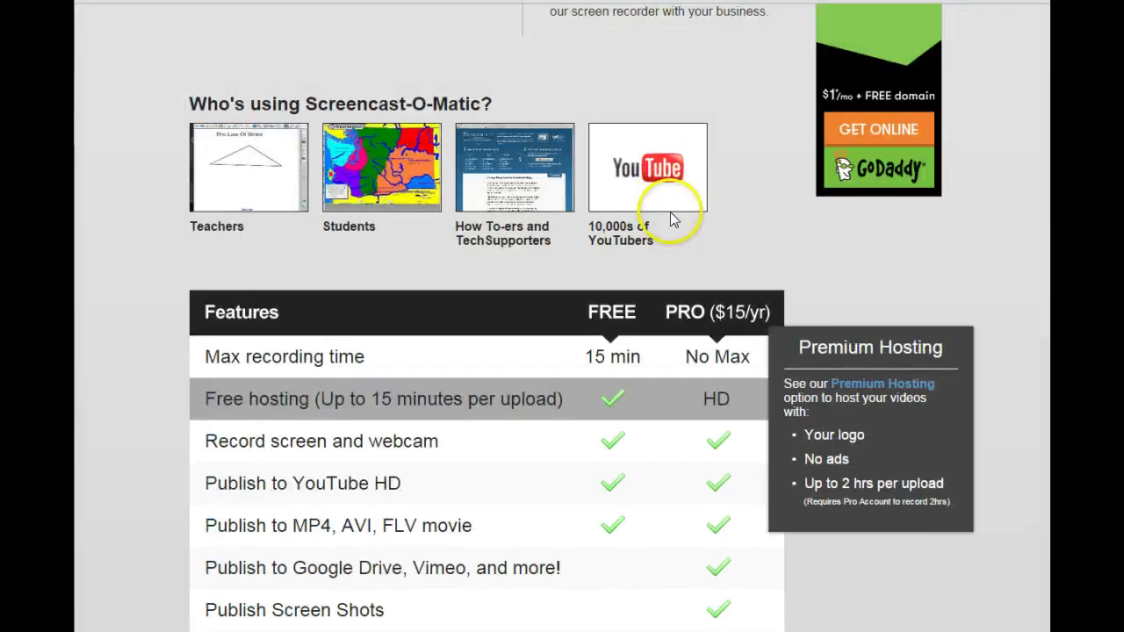
scroll(670, 212, "up", 2)
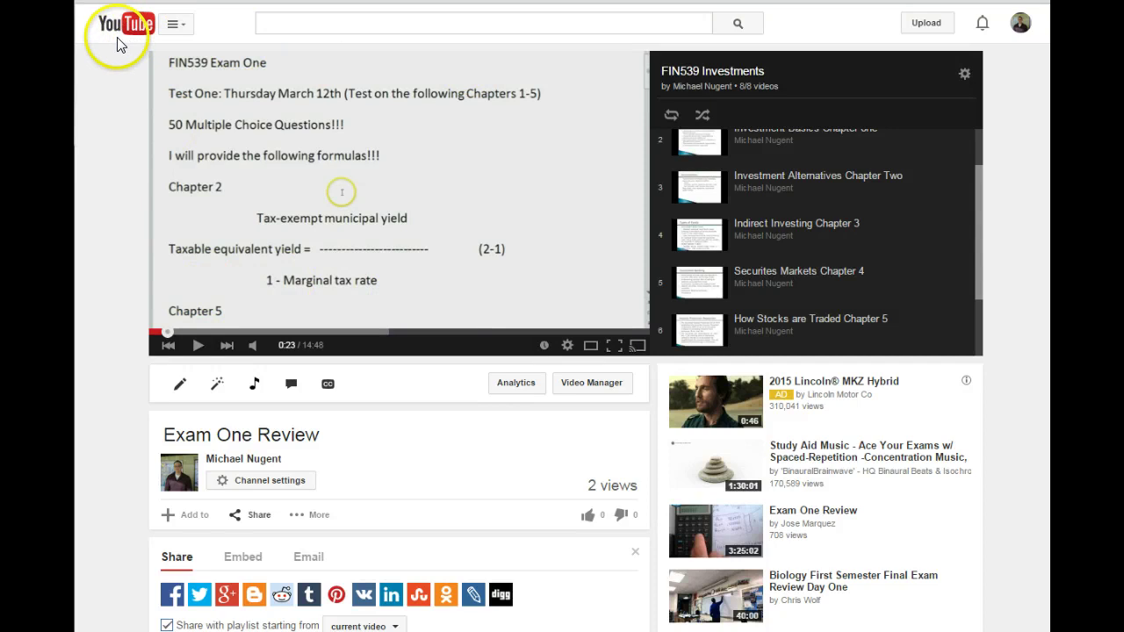
On YouTube, open the channel's playlists, start the FIN539 Investments playlist, and look over its list of videos.
left_click(237, 466)
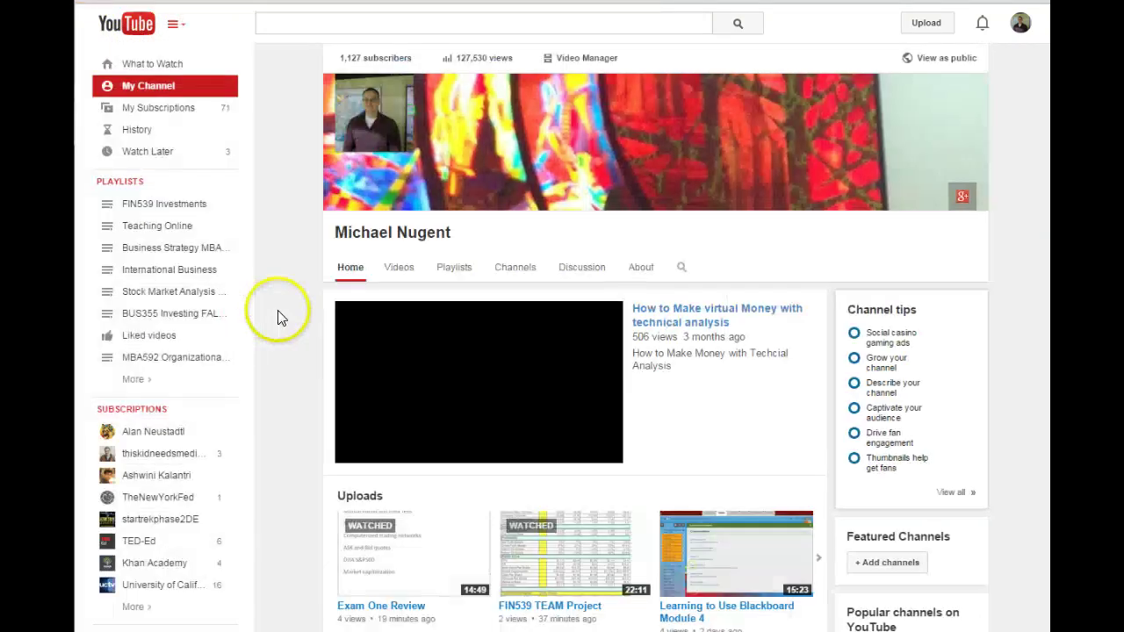
left_click(450, 268)
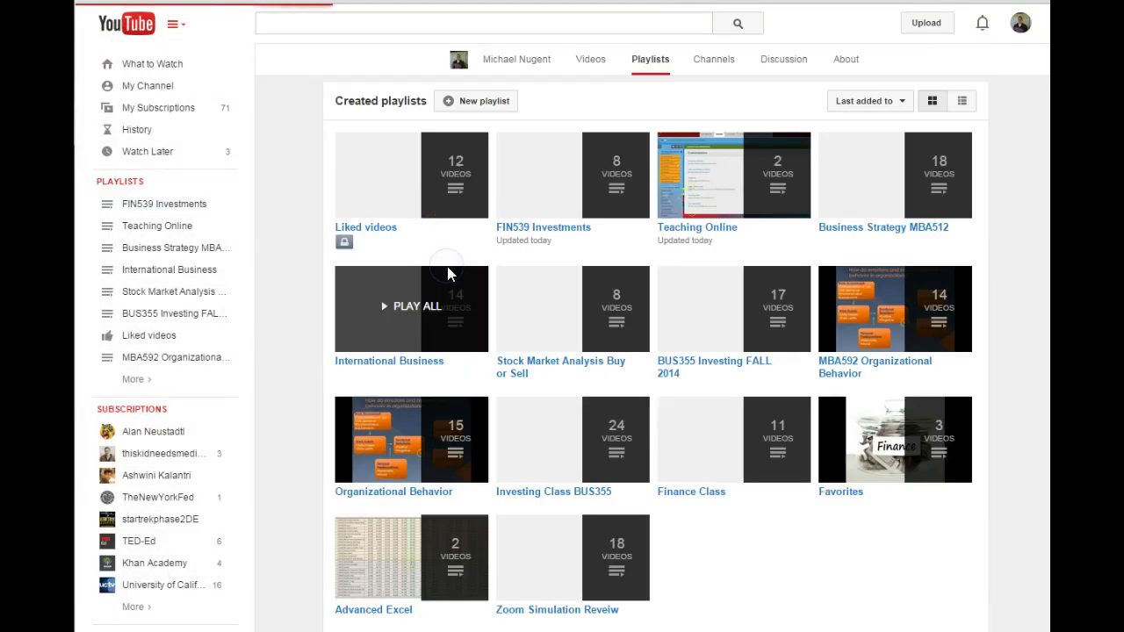
left_click(528, 203)
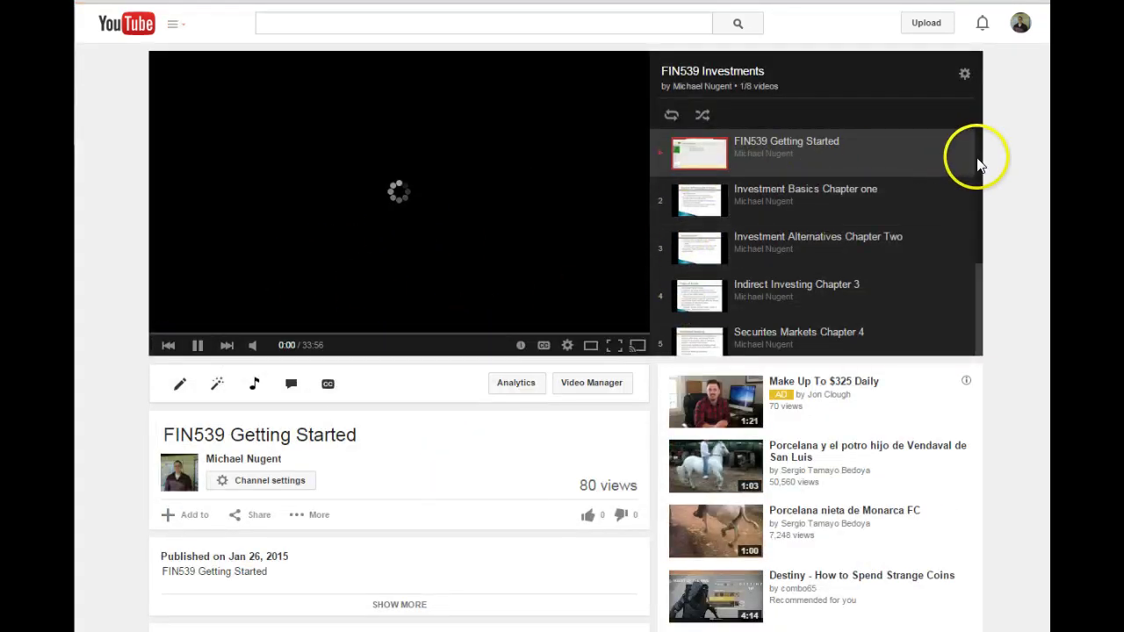
left_click_drag(973, 181, 981, 243)
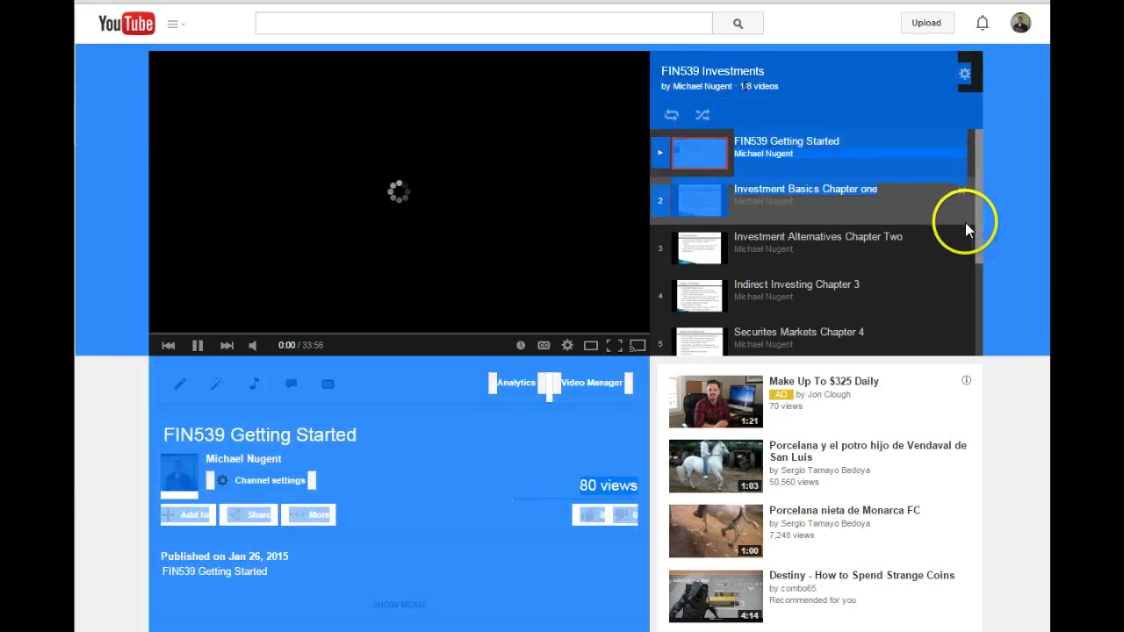
left_click(967, 225)
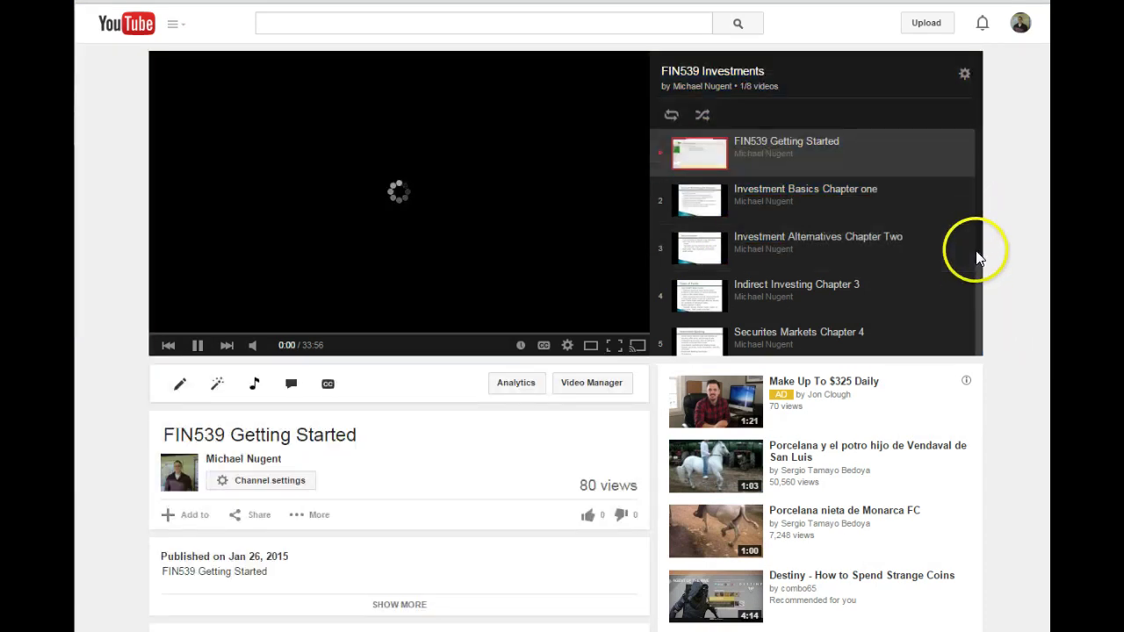
left_click_drag(978, 254, 966, 199)
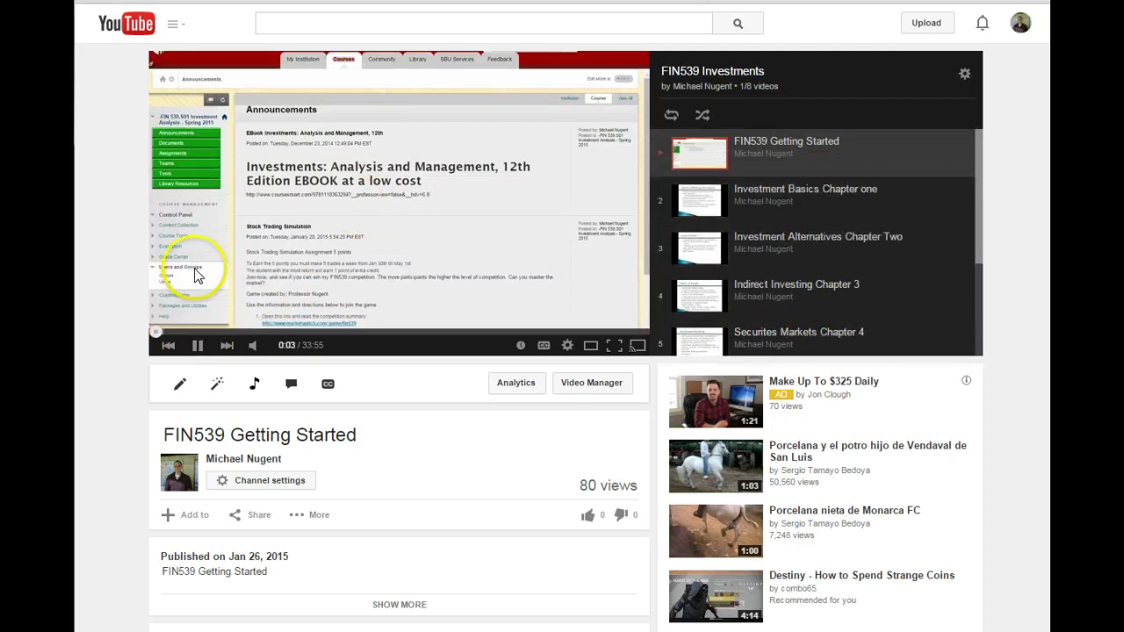
Mute the FIN539 Getting Started video and skip ahead to about 4:06, 14:50 and 18:31.
left_click(269, 346)
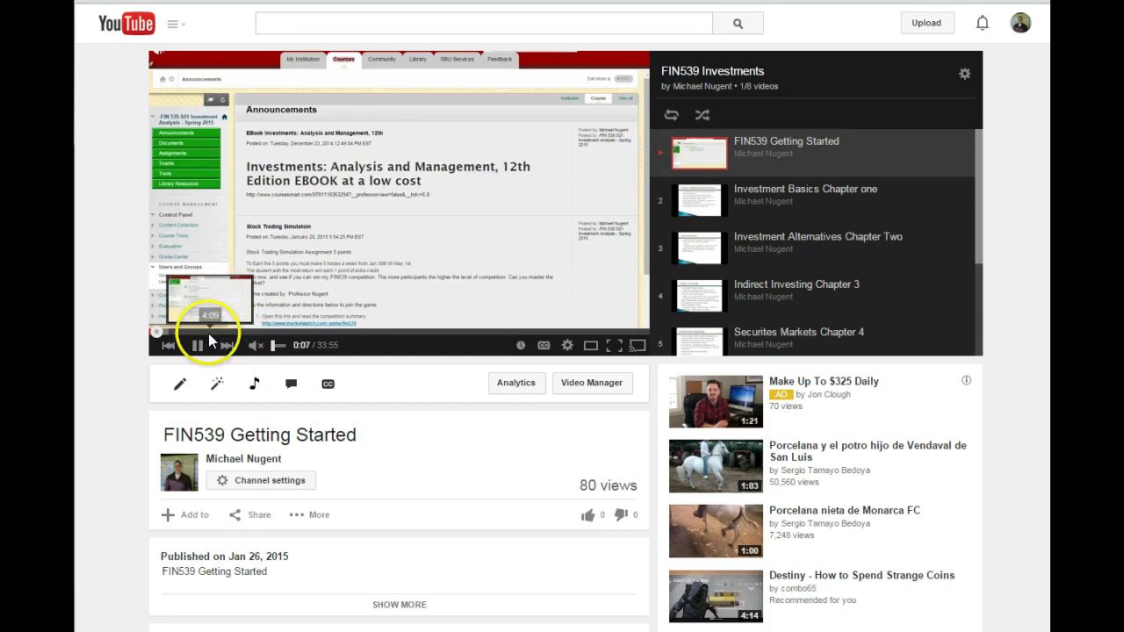
left_click(209, 332)
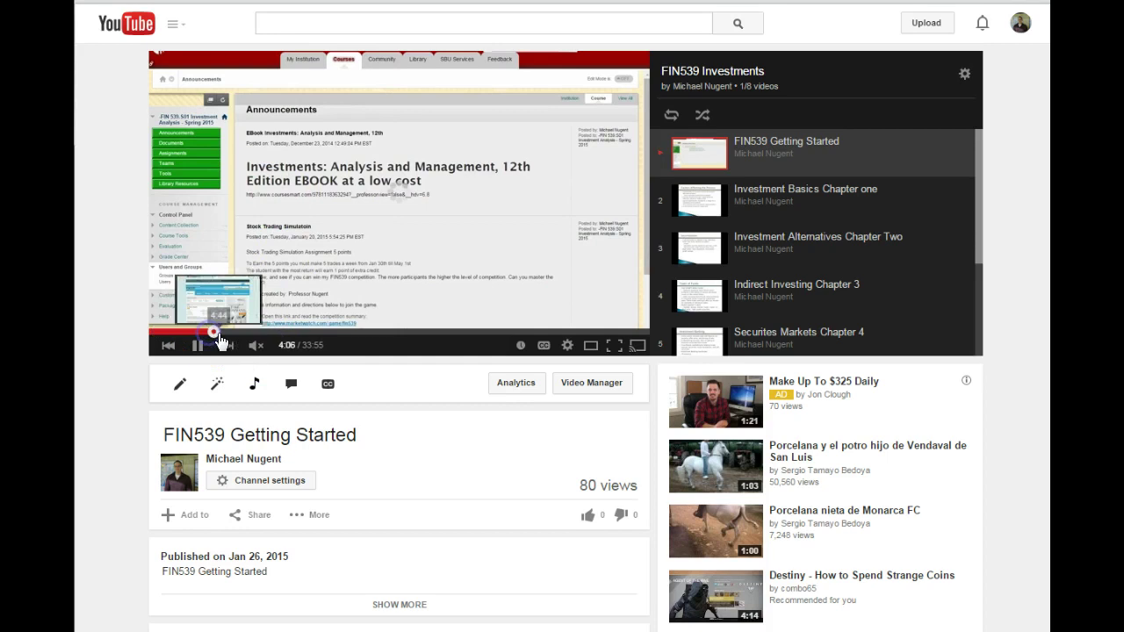
left_click(368, 331)
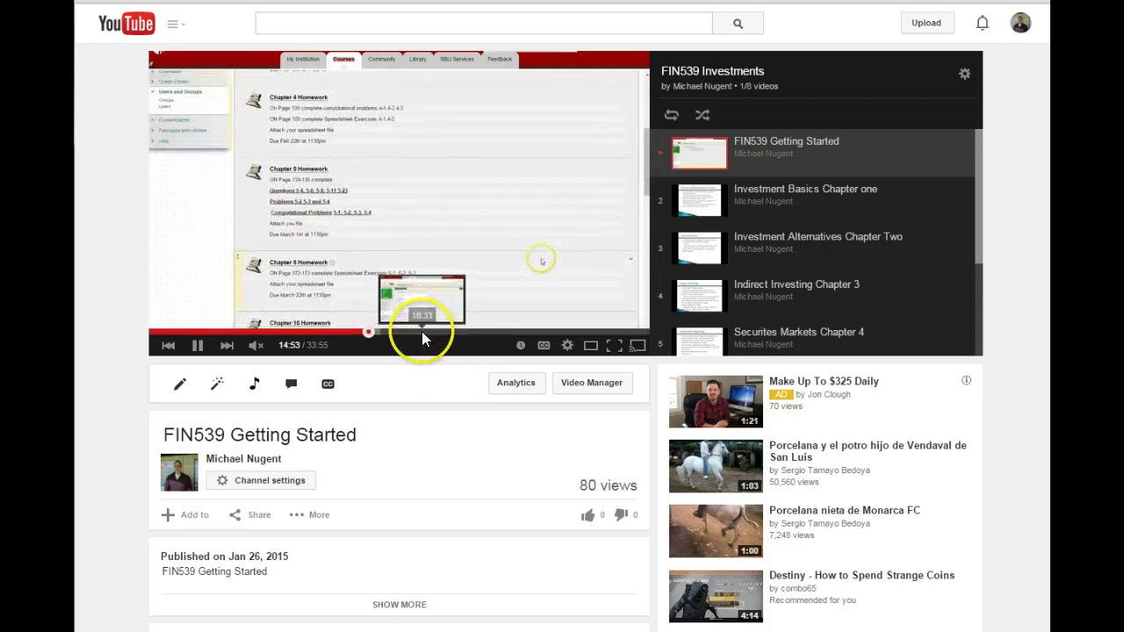
left_click(422, 333)
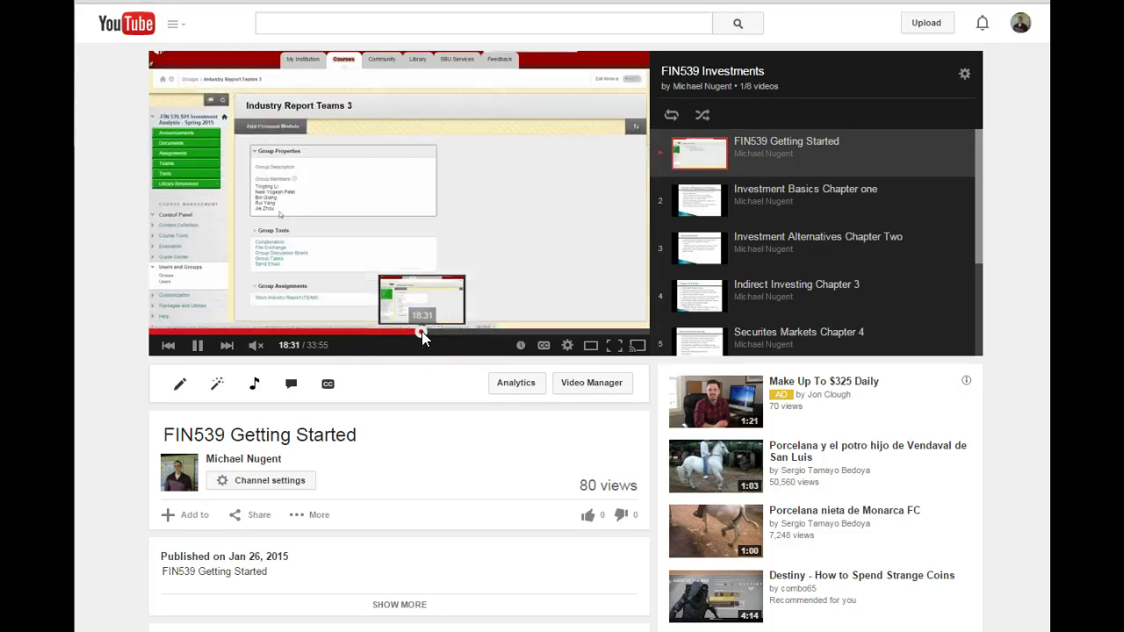
Skip ahead in the FIN539 Getting Started video to about 21:04 and 22:00, and look over the playlist's chapter videos.
left_click(459, 332)
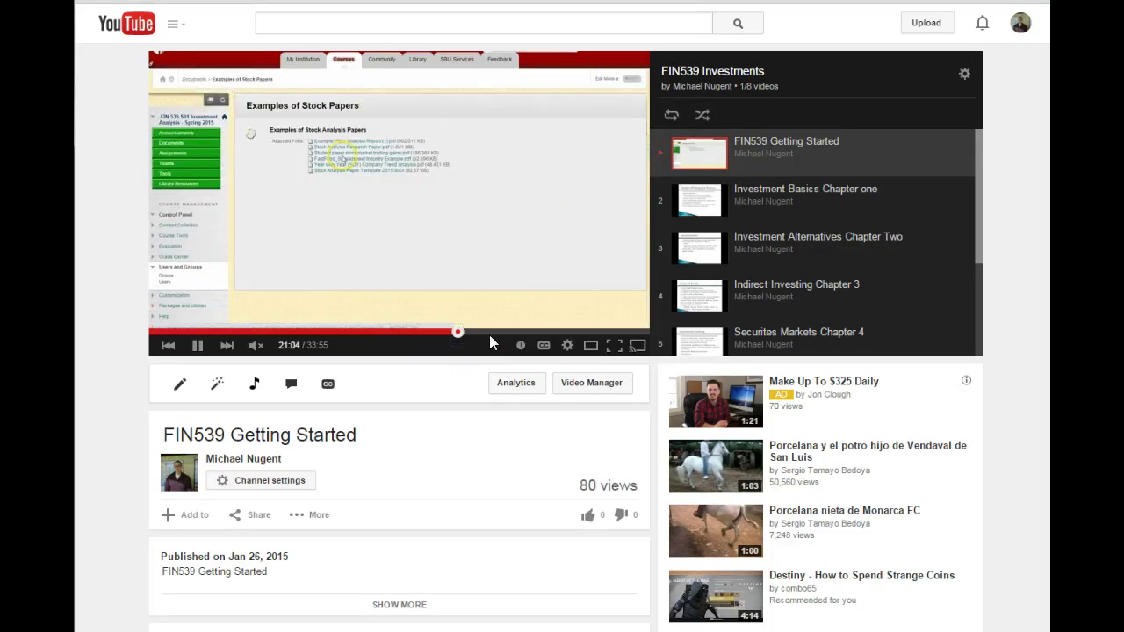
left_click(457, 442)
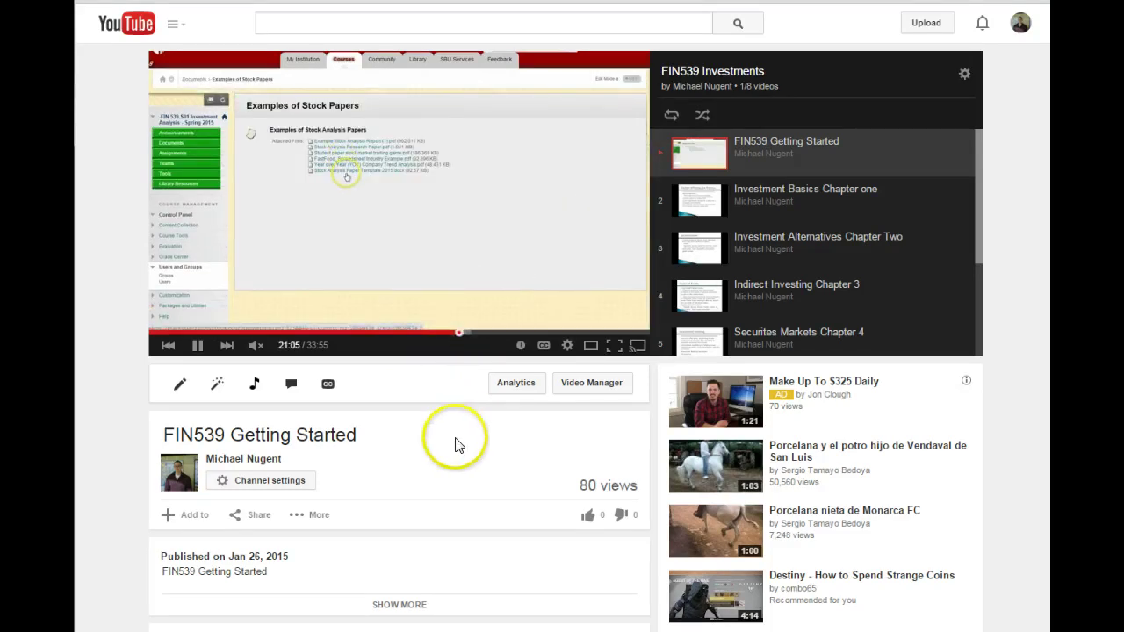
left_click(444, 436)
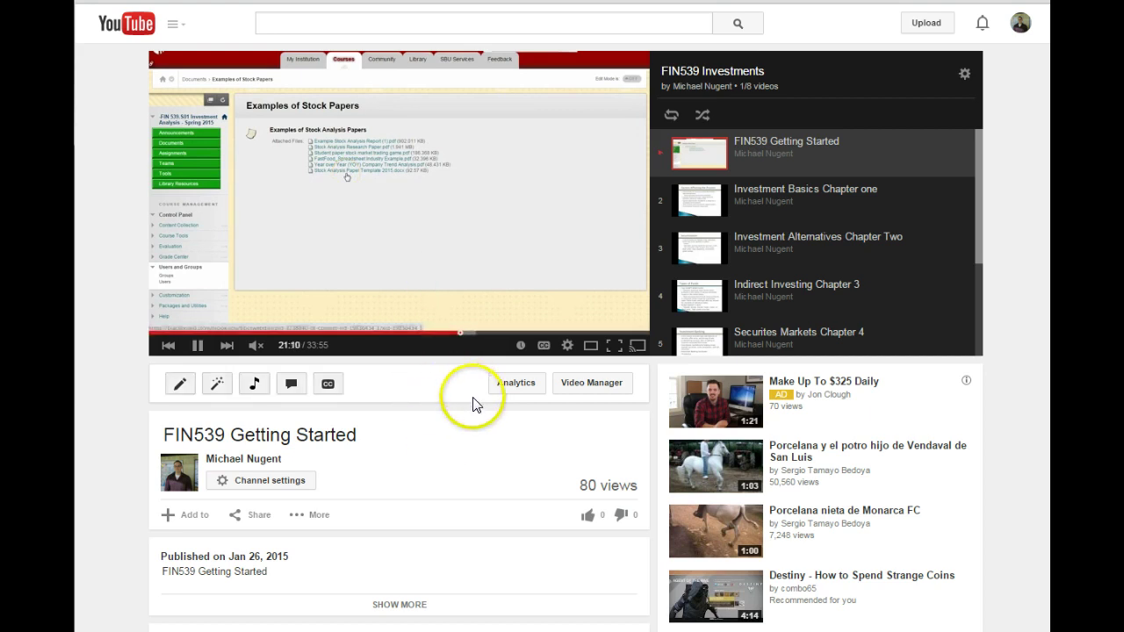
left_click(472, 331)
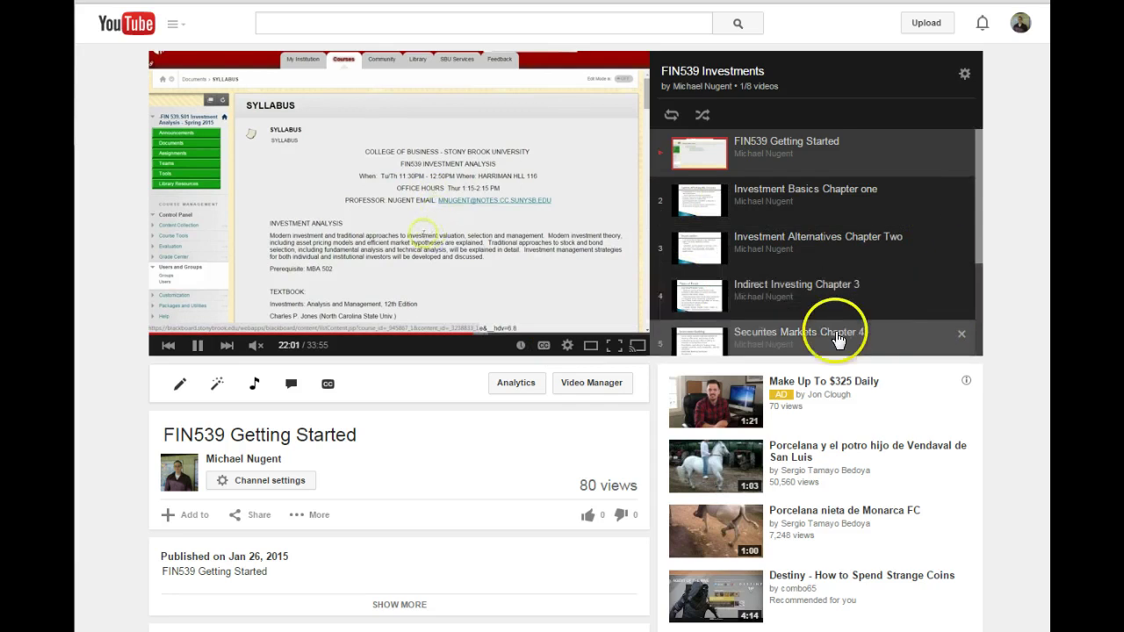
left_click(773, 334)
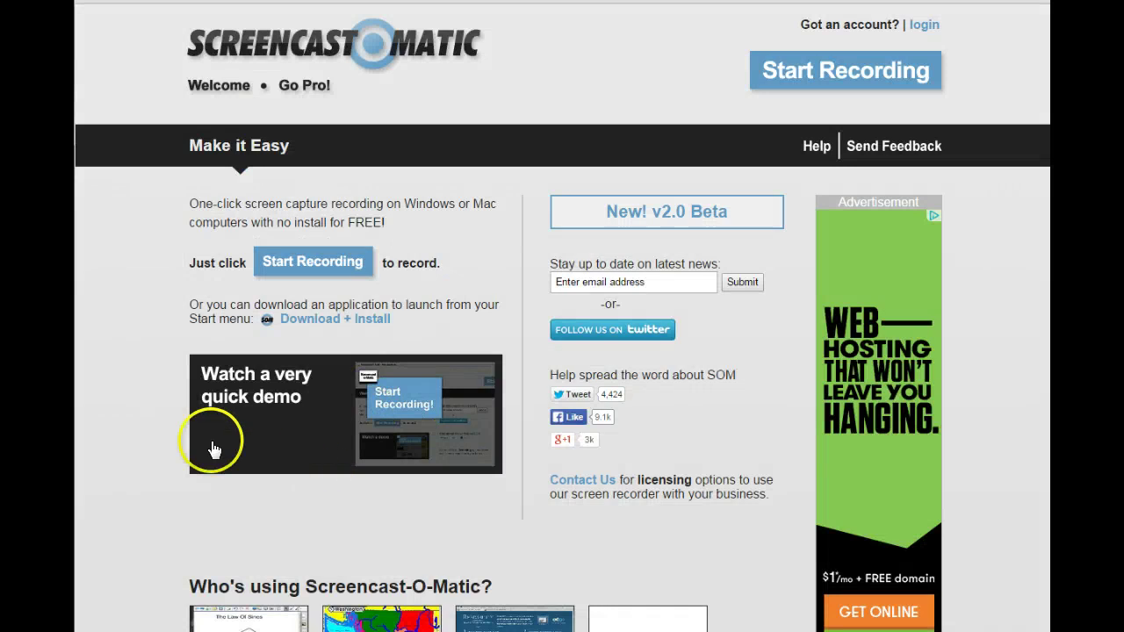
On Screencast-O-Matic, open the Help Videos collection and examine its tutorials from Start Recording! through Save to Video File.
left_click(816, 146)
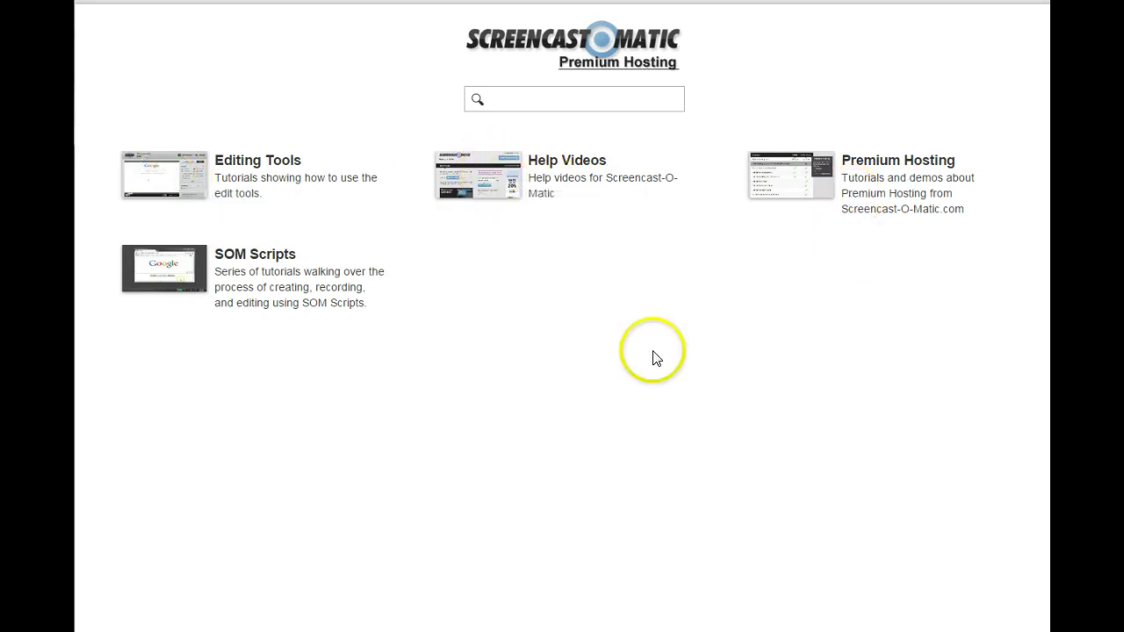
left_click(472, 183)
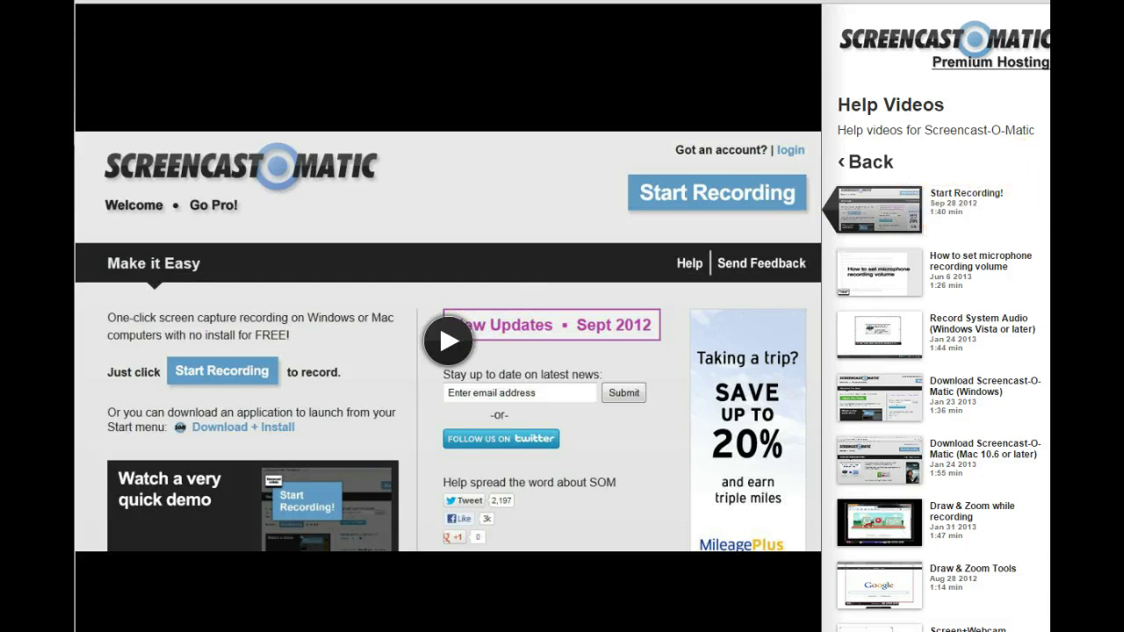
scroll(992, 158, "down", 3)
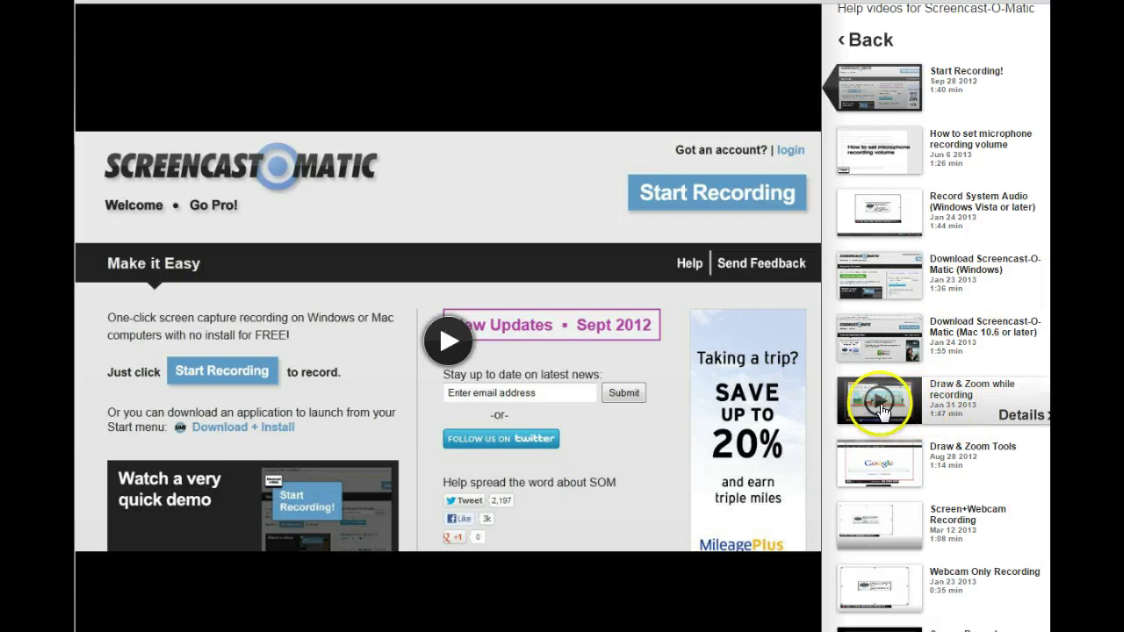
scroll(1010, 290, "down", 3)
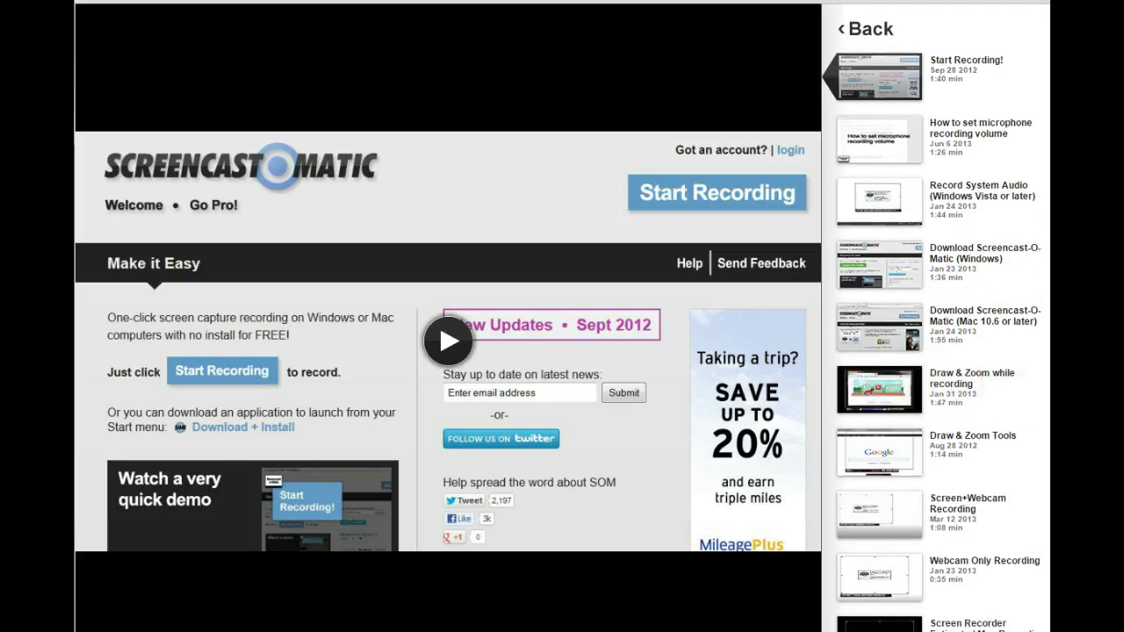
scroll(1010, 290, "down", 1)
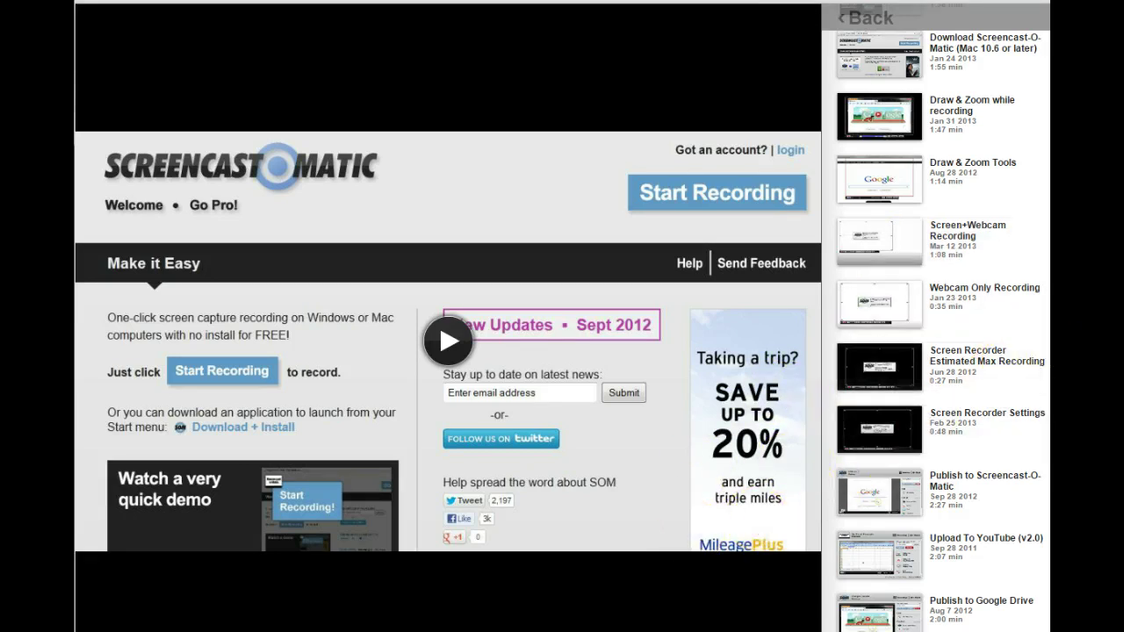
scroll(940, 317, "down", 2)
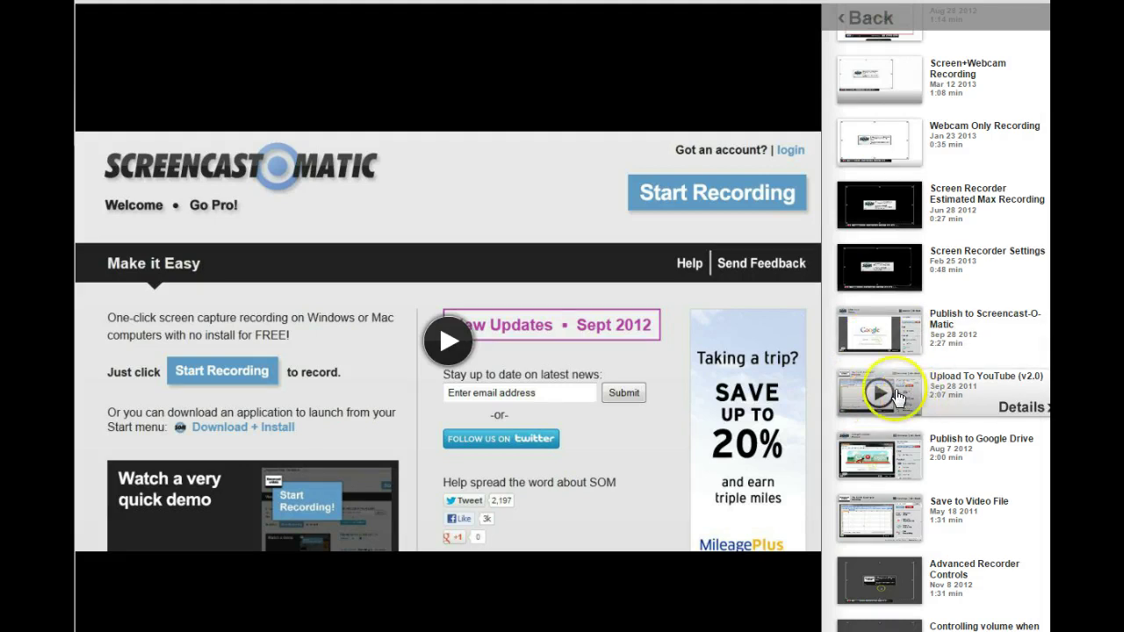
scroll(940, 317, "down", 3)
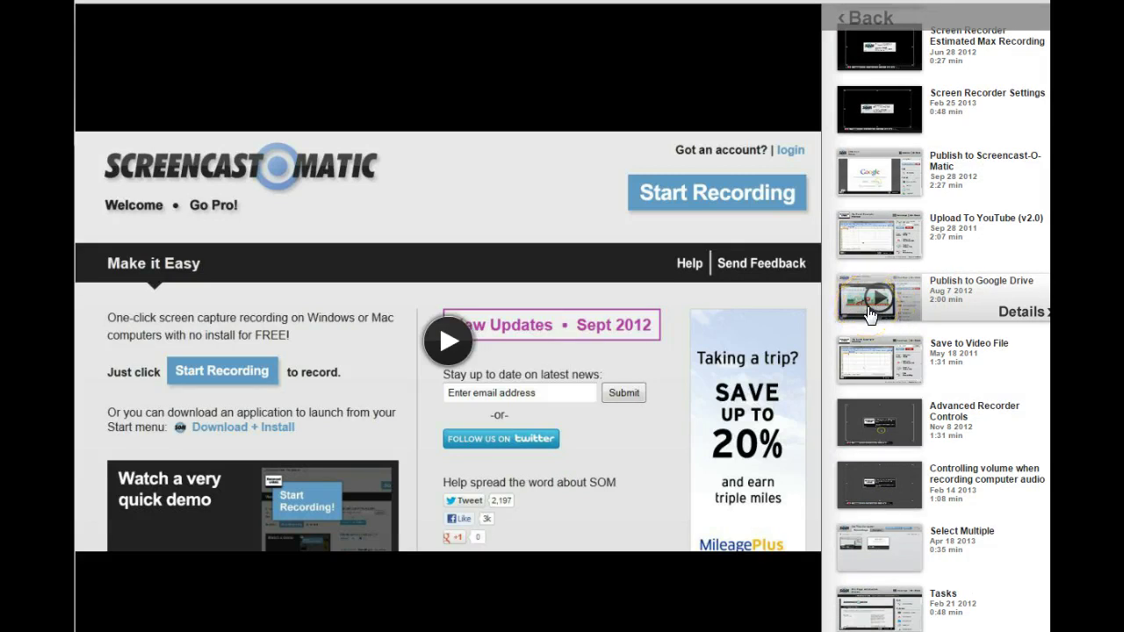
left_click(866, 324)
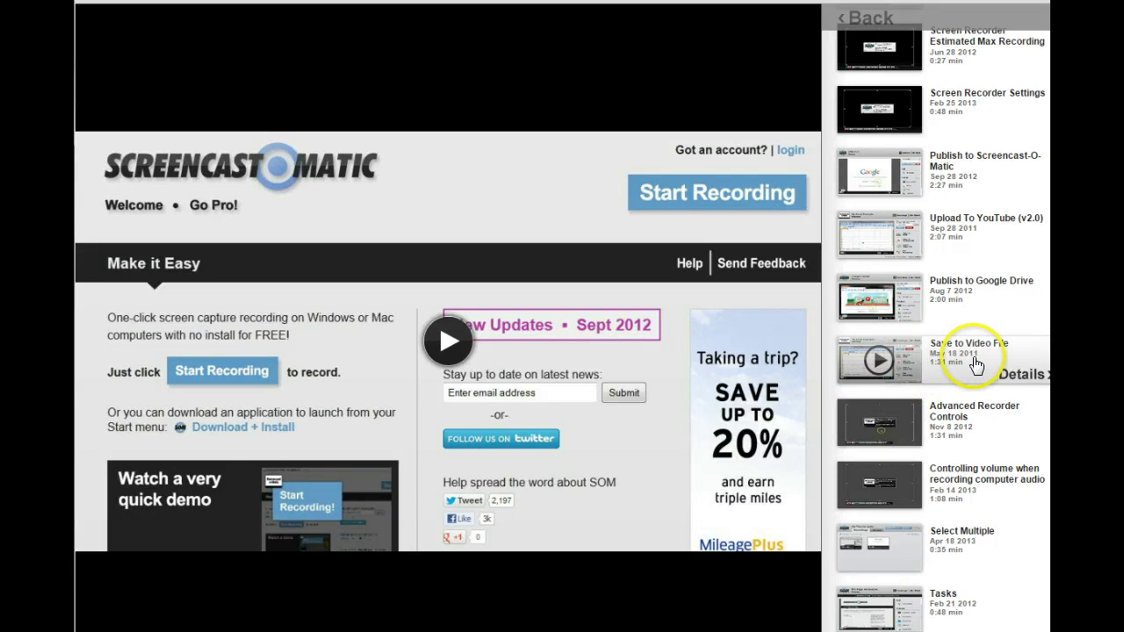
Examine the remaining help videos, from Advanced Recorder Controls through Authorize YouTube Upload.
scroll(940, 263, "down", 3)
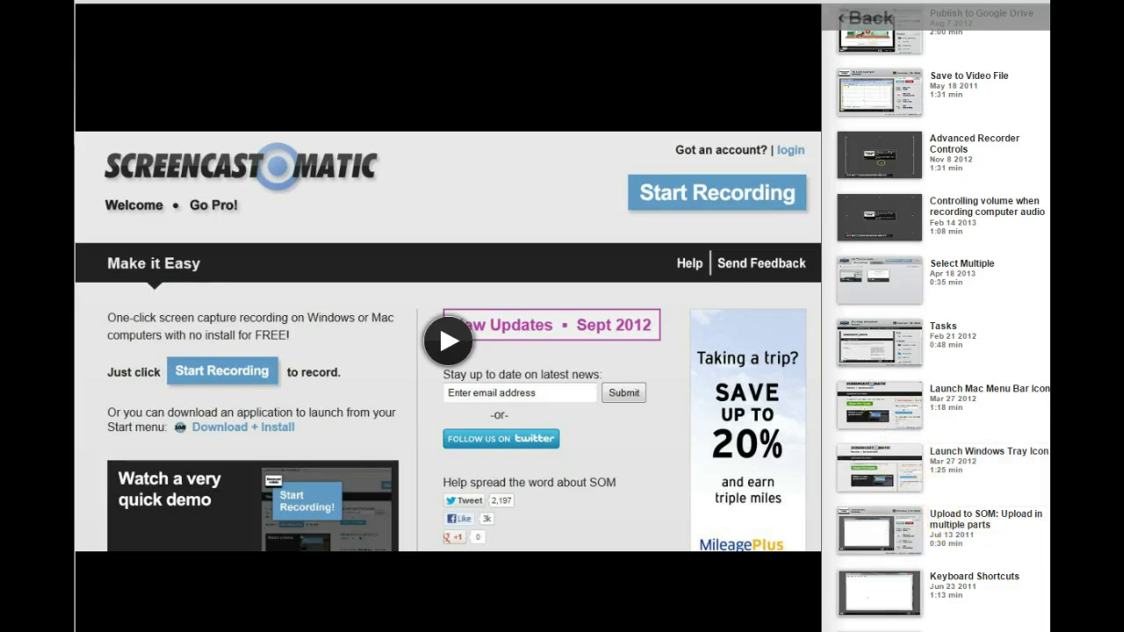
scroll(915, 492, "down", 3)
scroll(1037, 351, "down", 2)
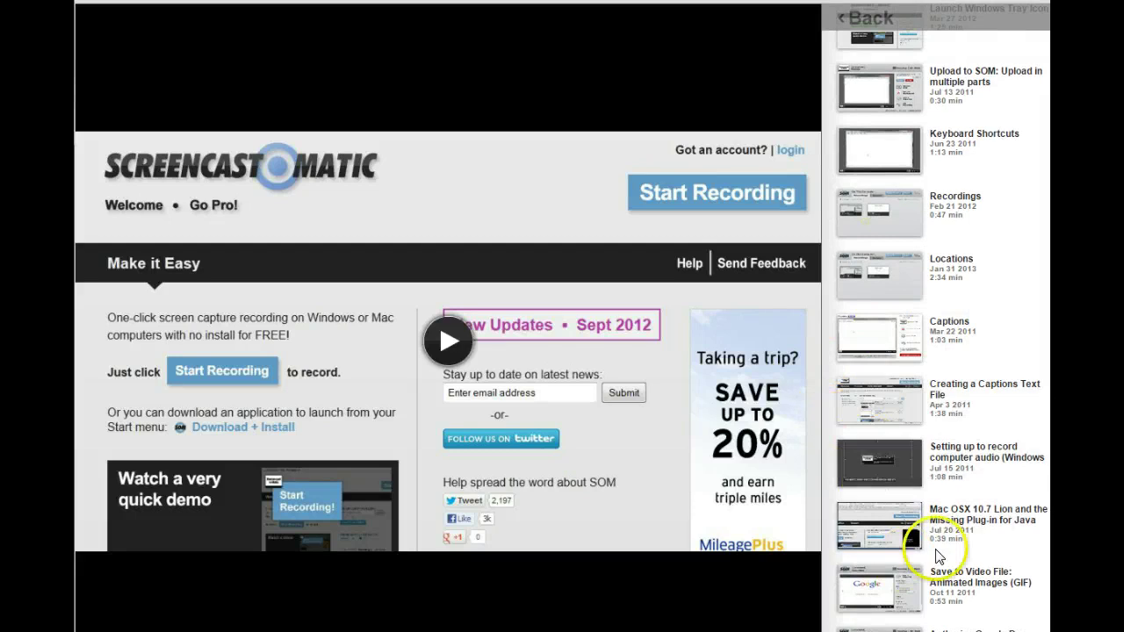
scroll(940, 351, "down", 5)
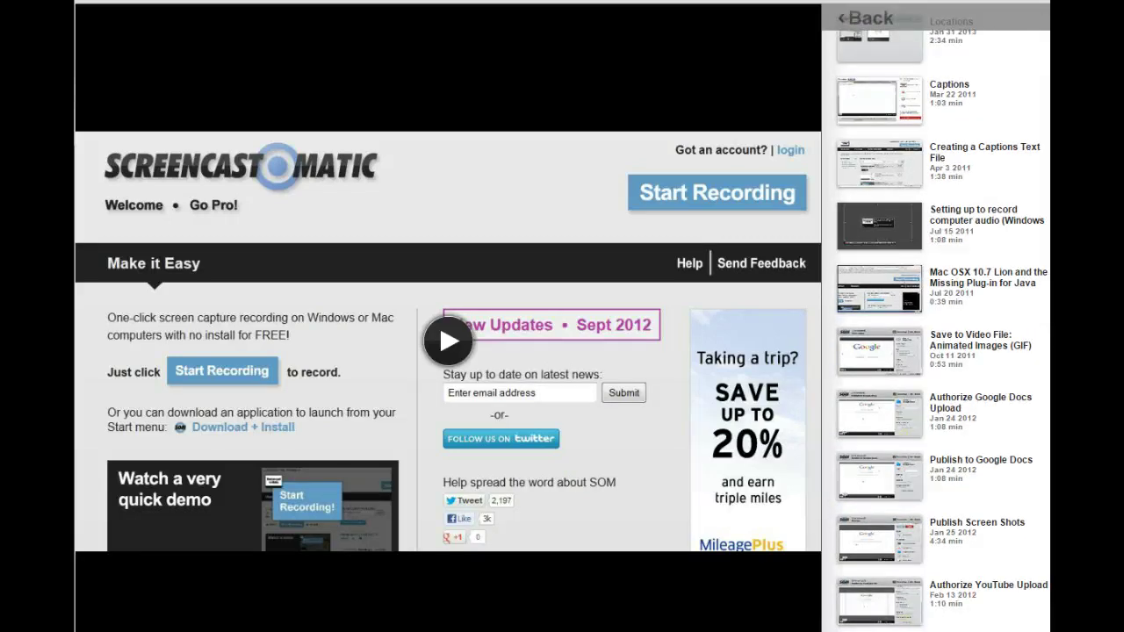
mouse_move(1006, 539)
Return to the Screencast-O-Matic home page and show again how to reach Help Videos through the site's help.
scroll(1012, 359, "up", 20)
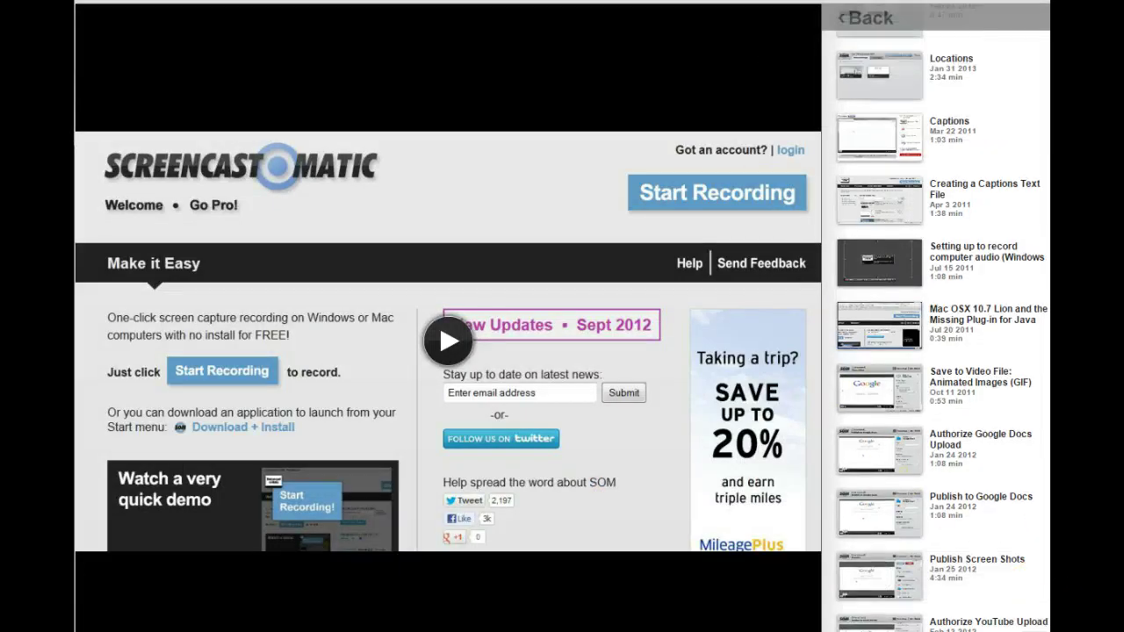
scroll(1045, 188, "up", 4)
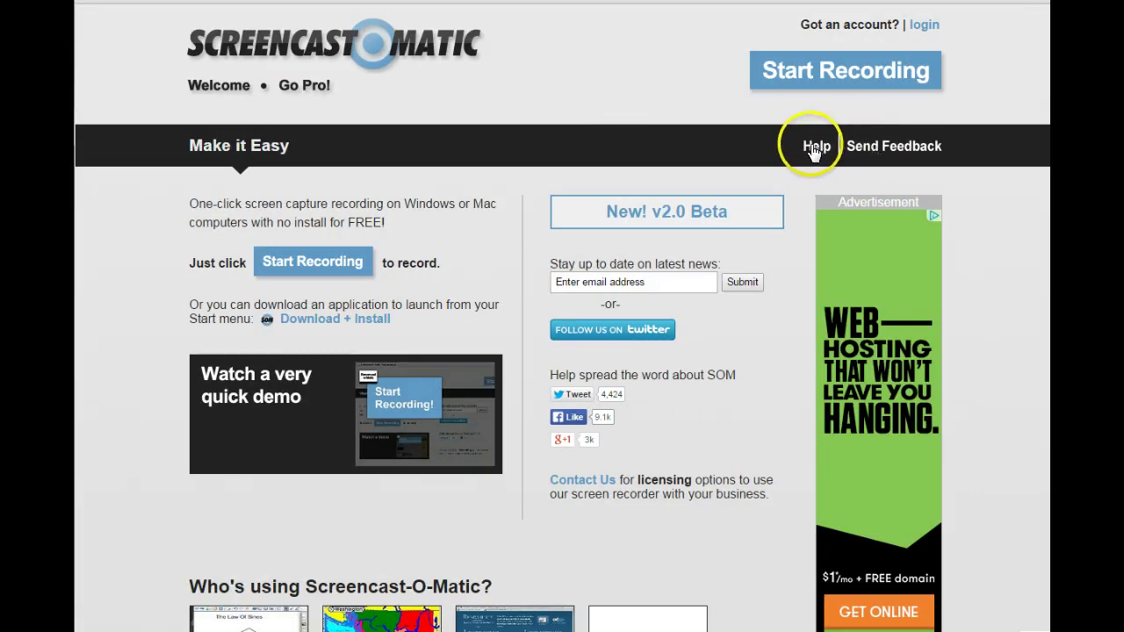
left_click(814, 146)
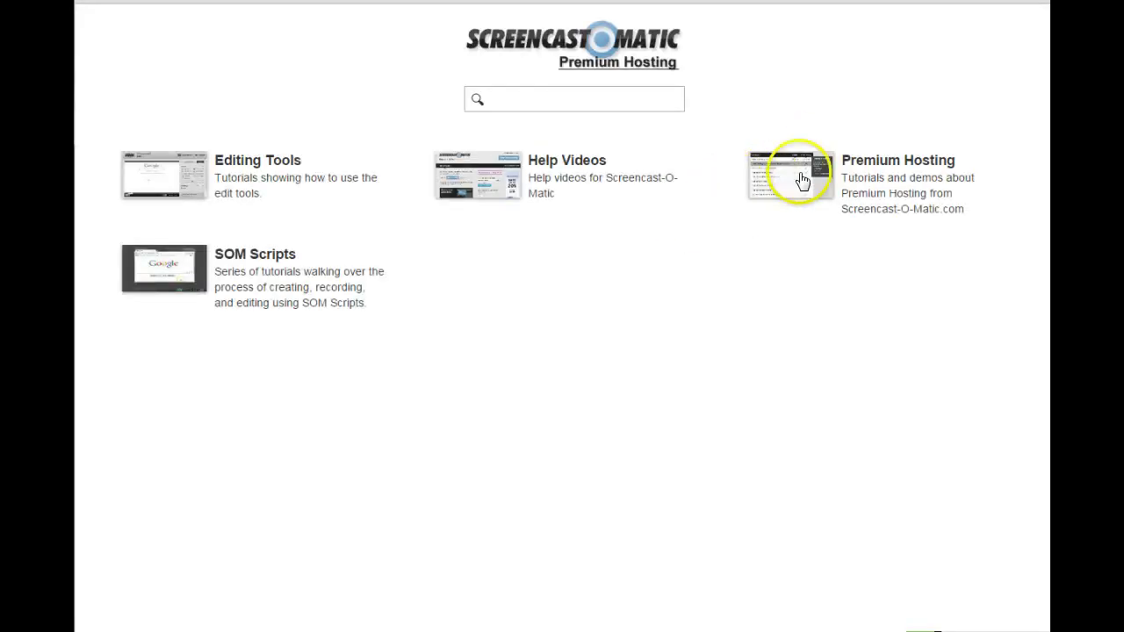
left_click(482, 178)
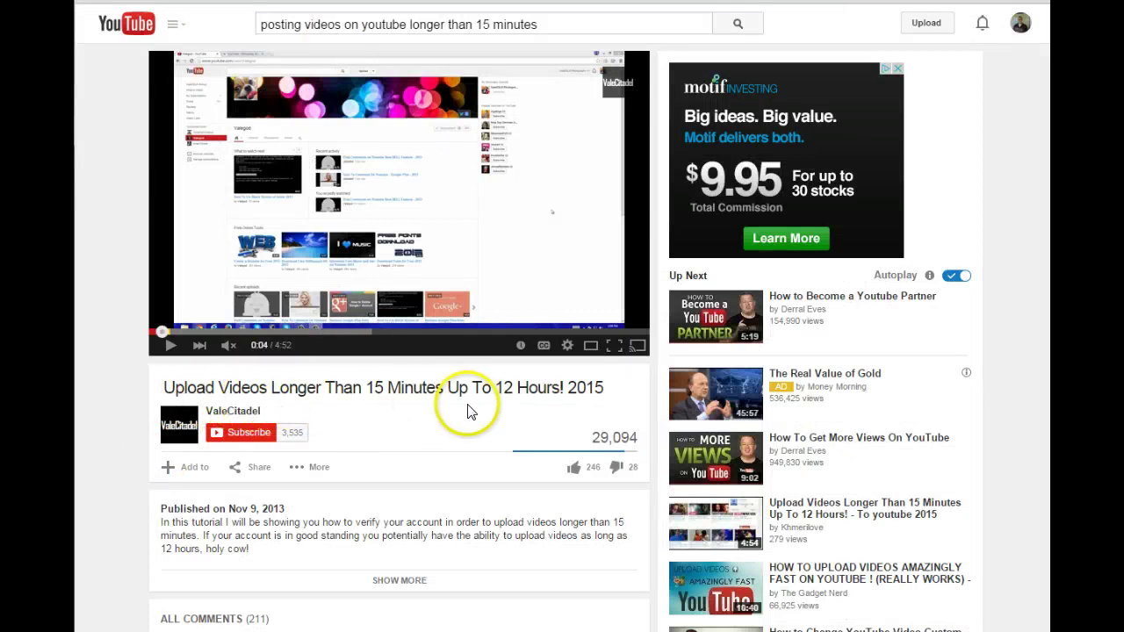
On YouTube, add the video Upload Videos Longer Than 15 Minutes Up To 12 Hours! 2015 to the Teaching Online playlist.
left_click(194, 468)
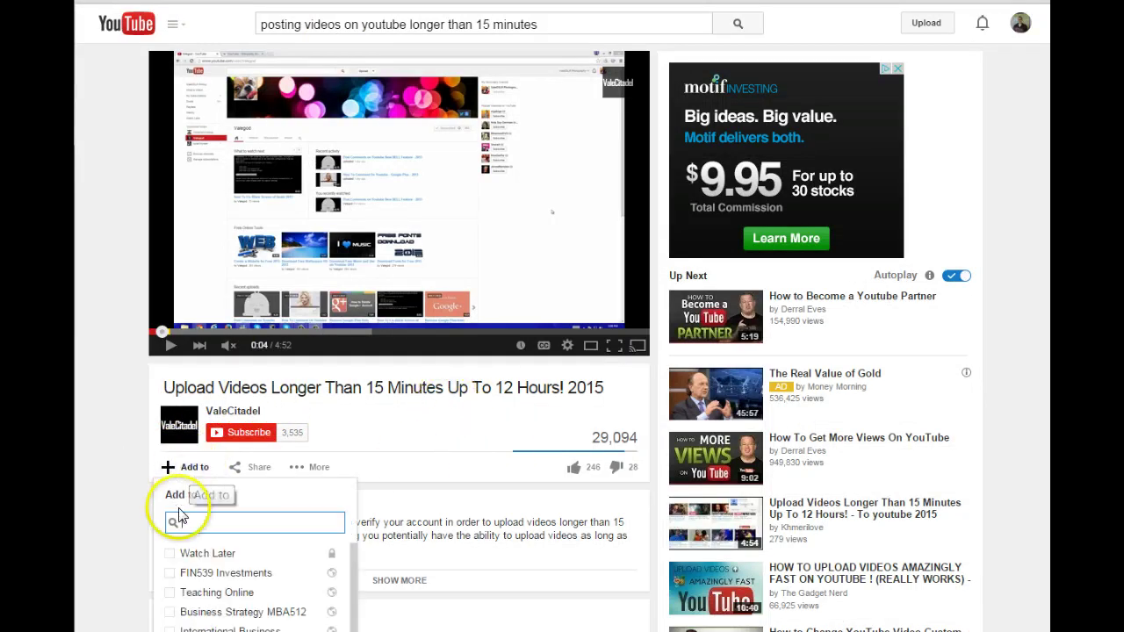
scroll(135, 531, "down", 1)
left_click(188, 514)
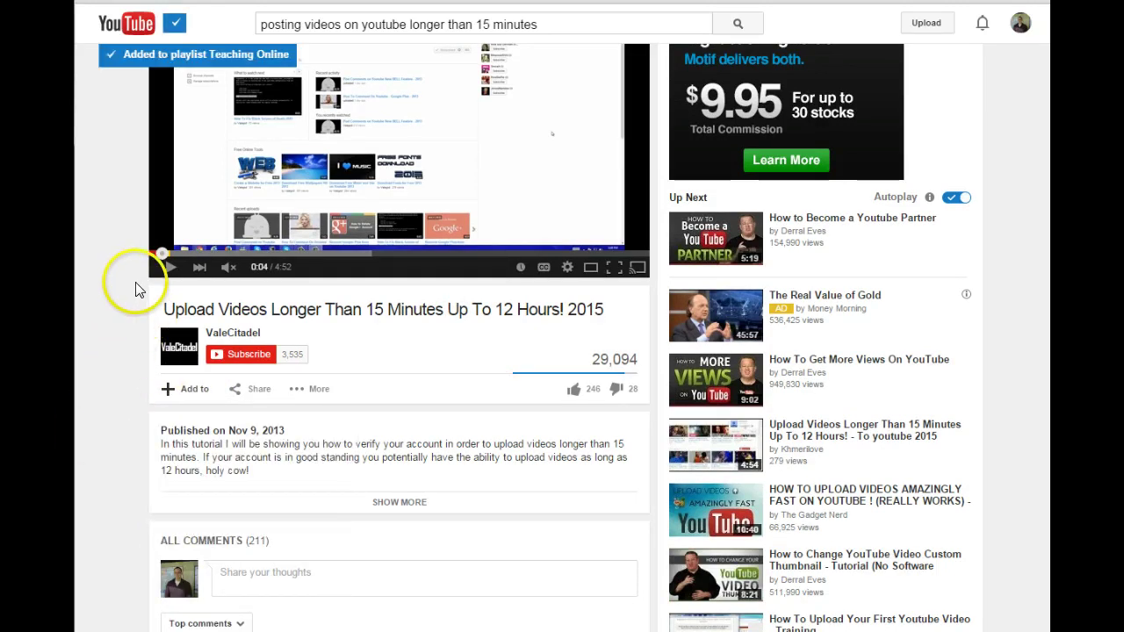
scroll(134, 283, "up", 1)
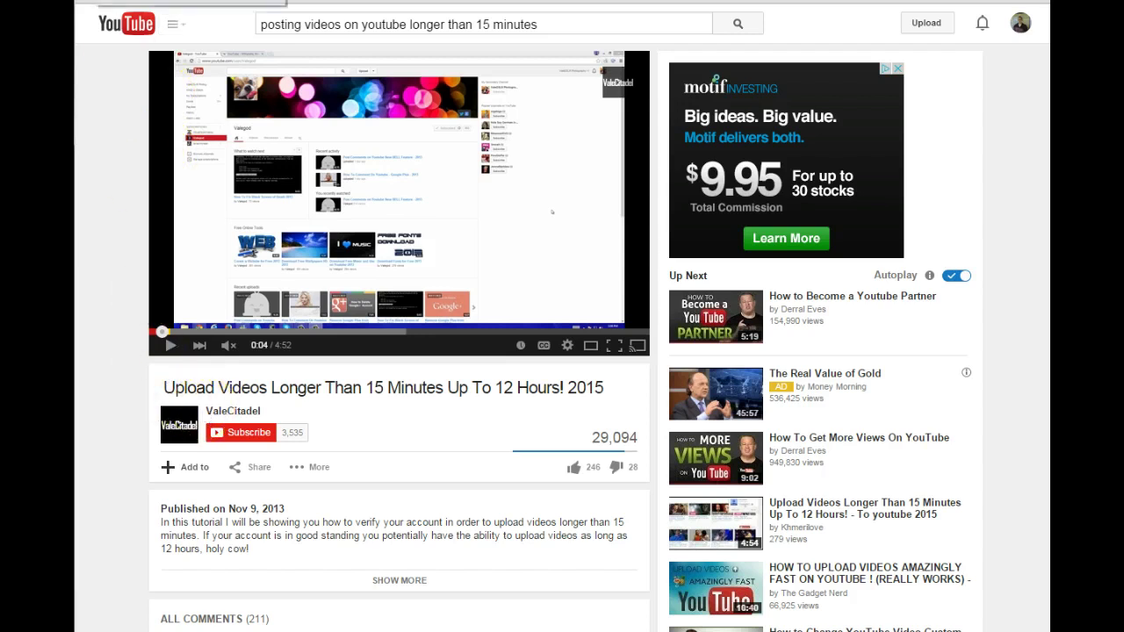
Open the Teaching Online playlist listed below FIN539 Investments and move Using Electronic Blackboard Module 3 above Learning to Use Blackboard Module 4.
key("alt+Left")
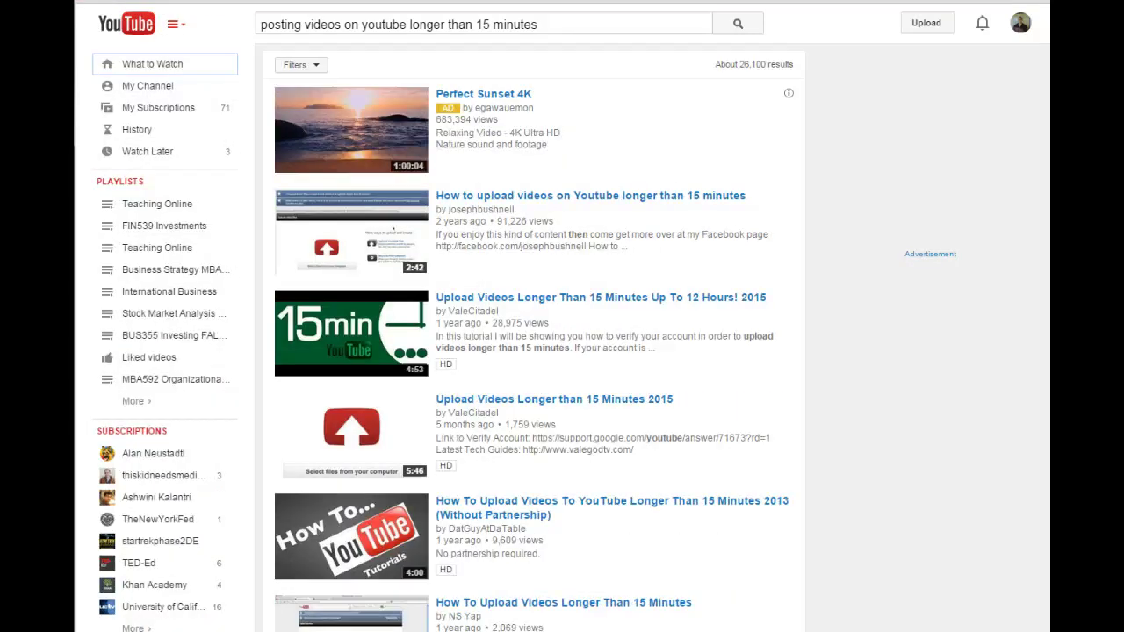
left_click(160, 249)
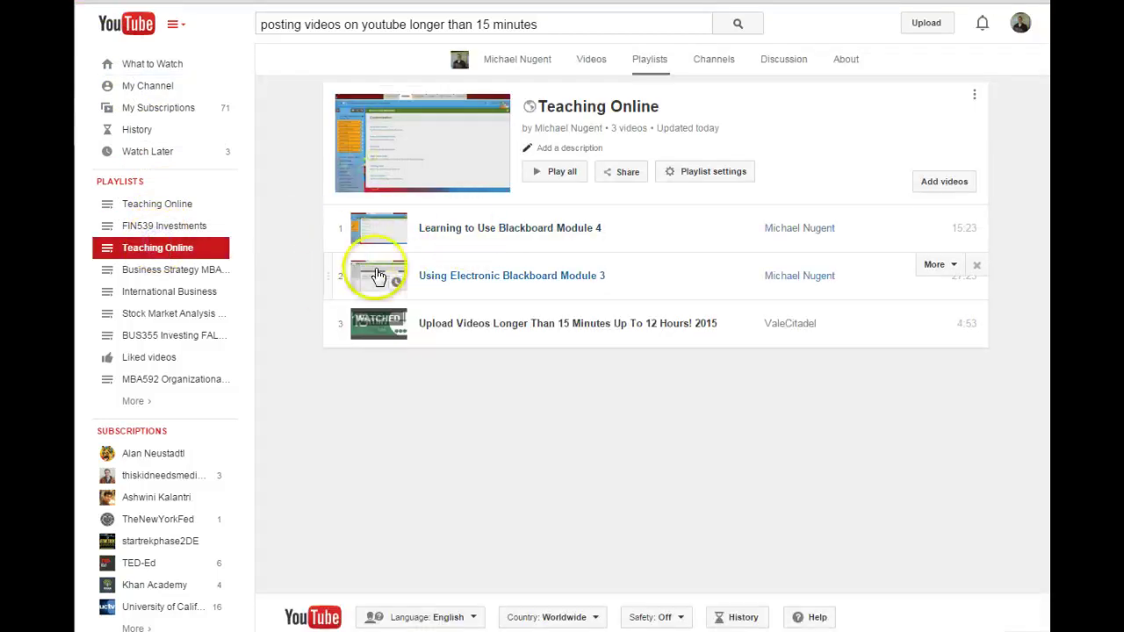
left_click_drag(327, 279, 326, 228)
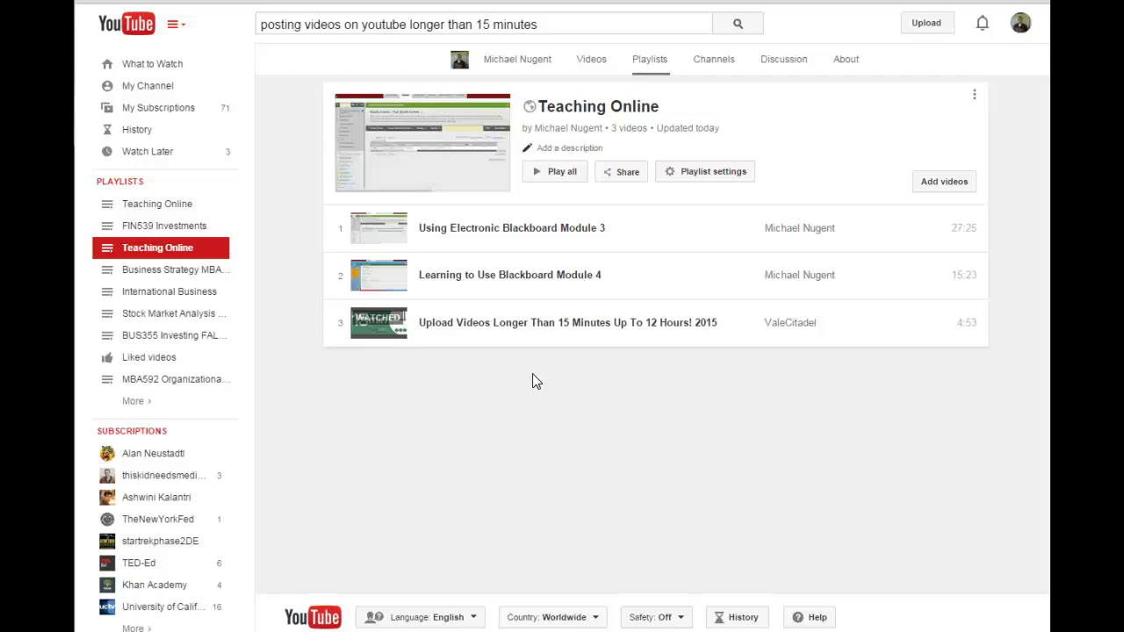
left_click(542, 323)
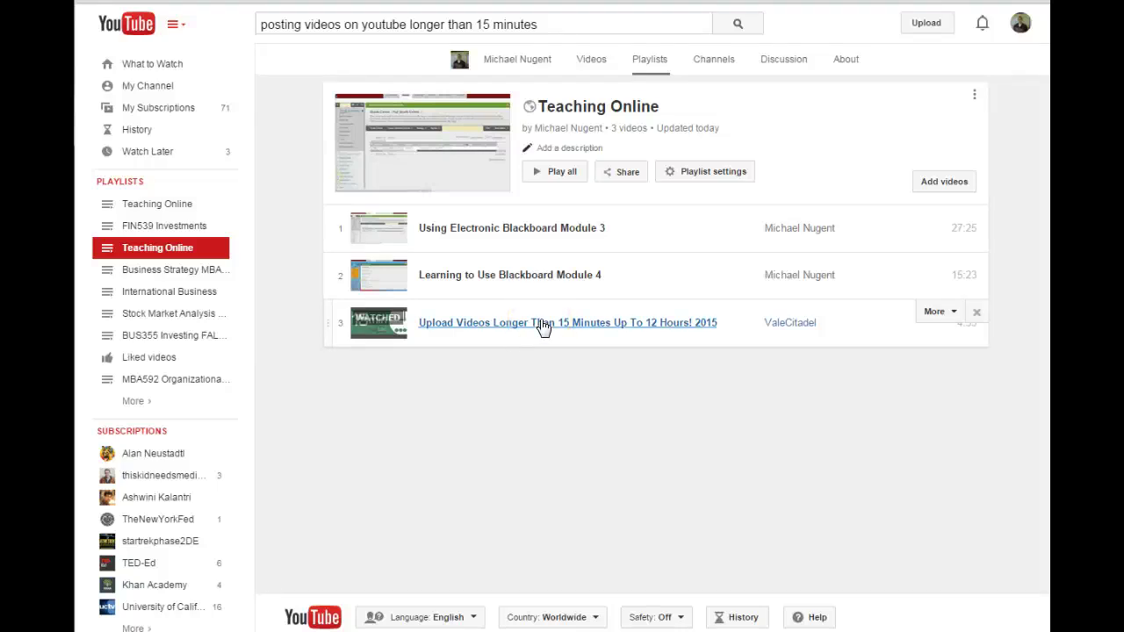